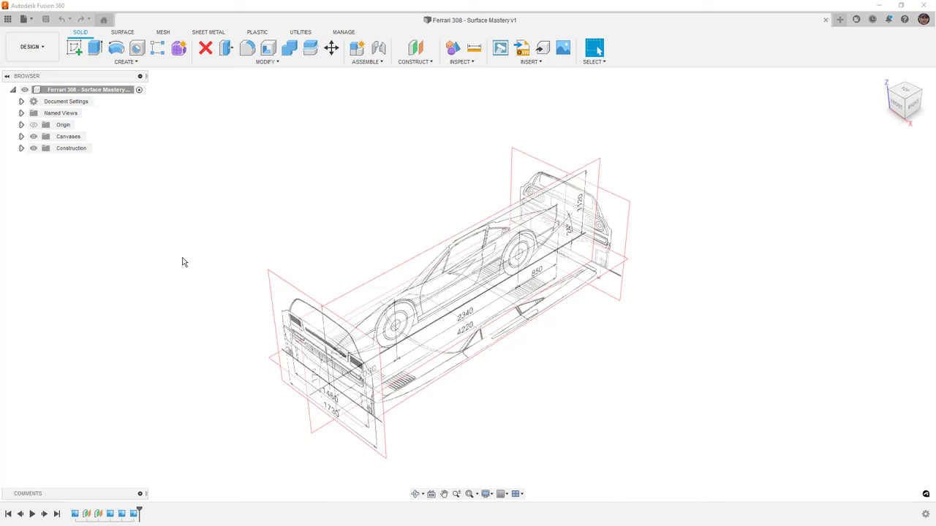
Create a sketch on the right-side plane over the Ferrari 308 side blueprint and zoom in
click(914, 104)
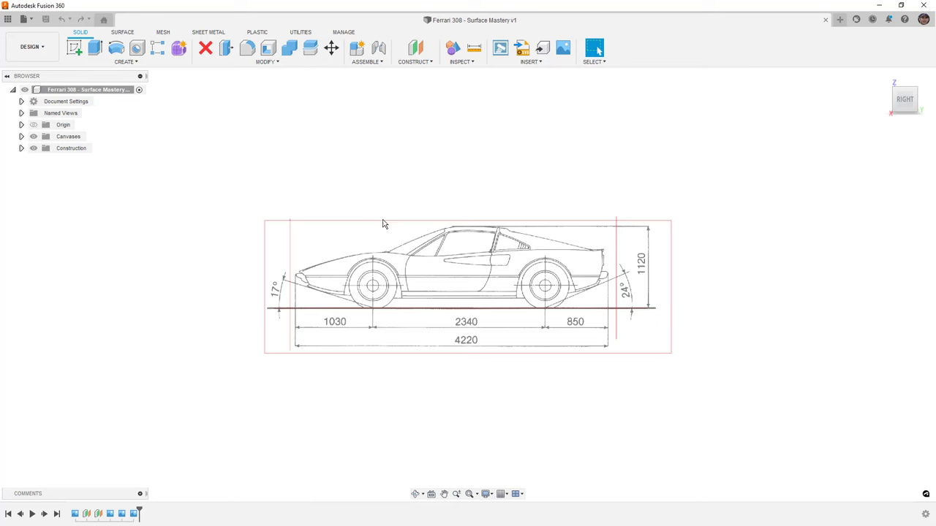
click(77, 51)
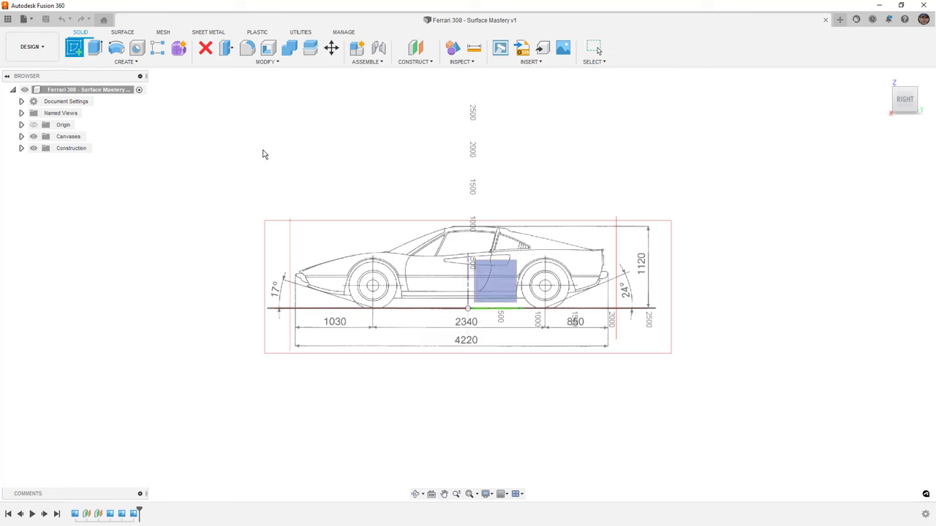
click(496, 286)
scroll(359, 249, up, 5)
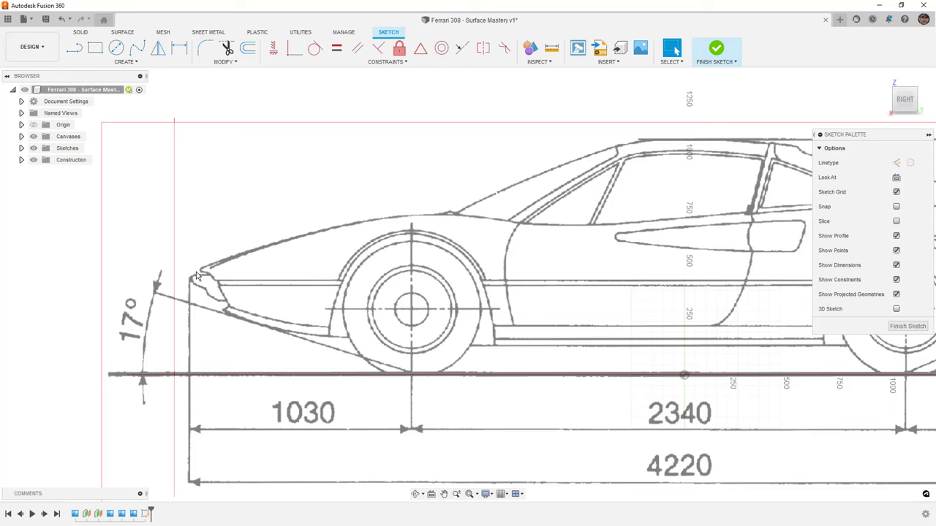
Check the car's top and front views with the ViewCube
scroll(196, 276, down, 3)
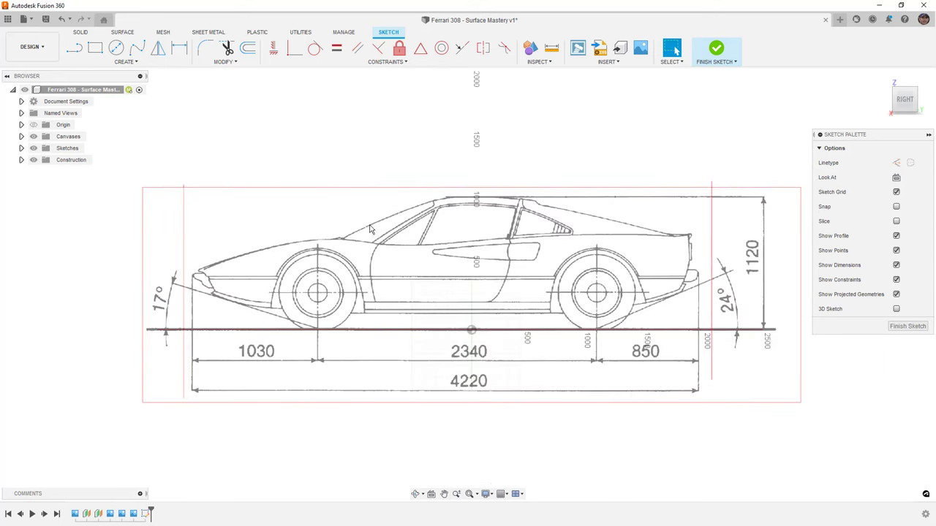
click(908, 83)
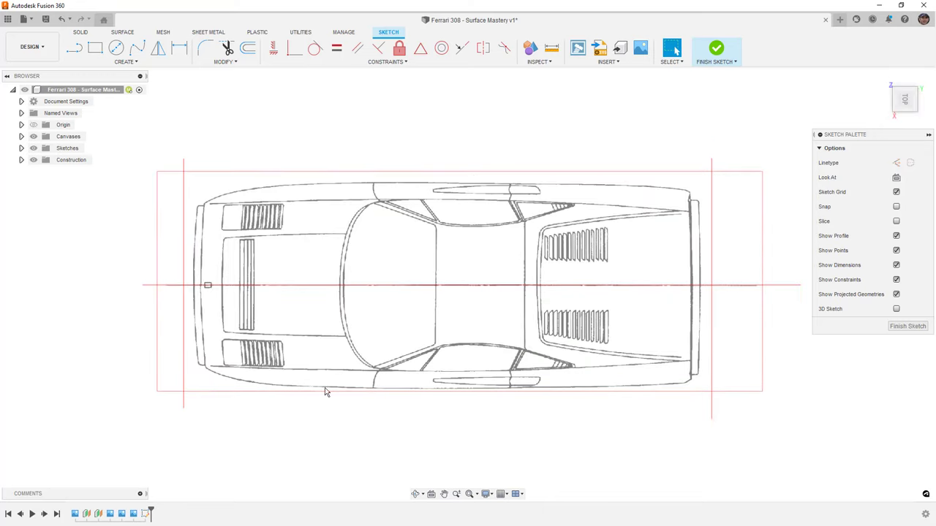
click(906, 118)
click(894, 104)
scroll(380, 242, up, 3)
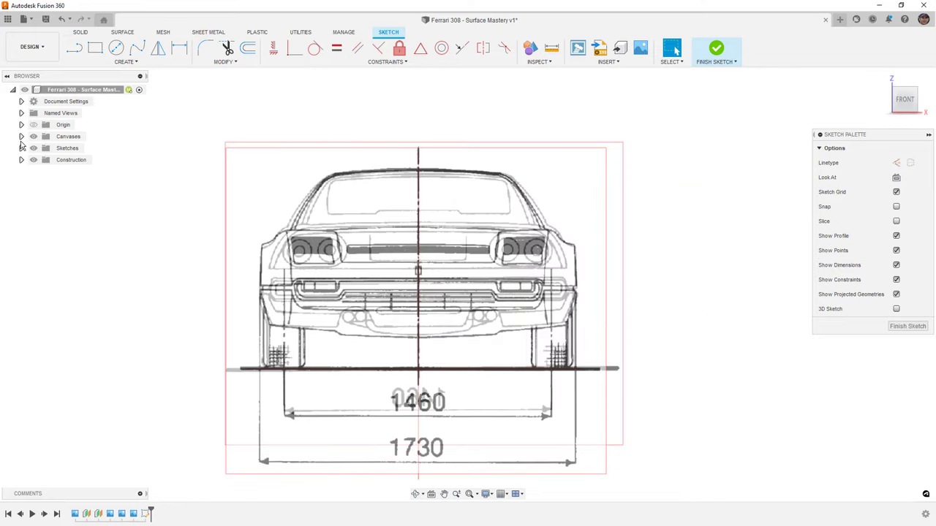
Hide the 308 back canvas and return to the RIGHT side view
click(21, 136)
click(42, 183)
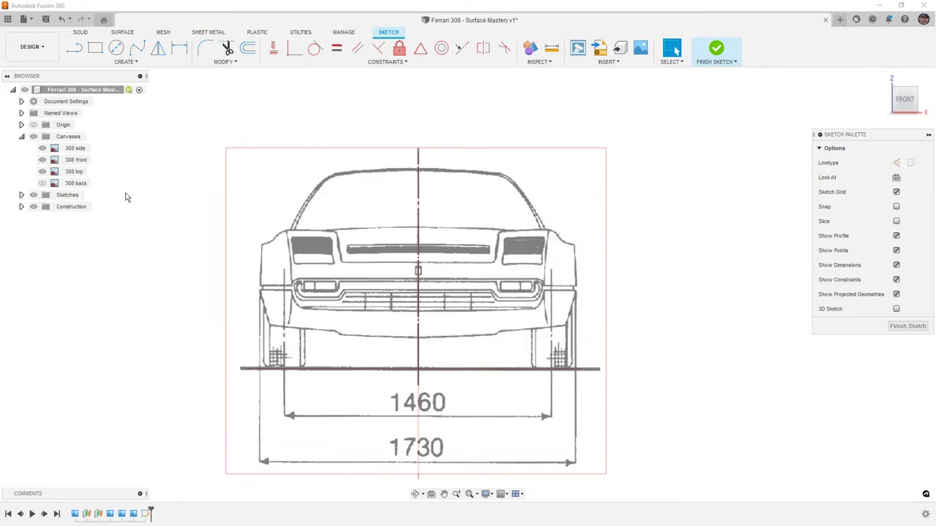
scroll(576, 255, up, 3)
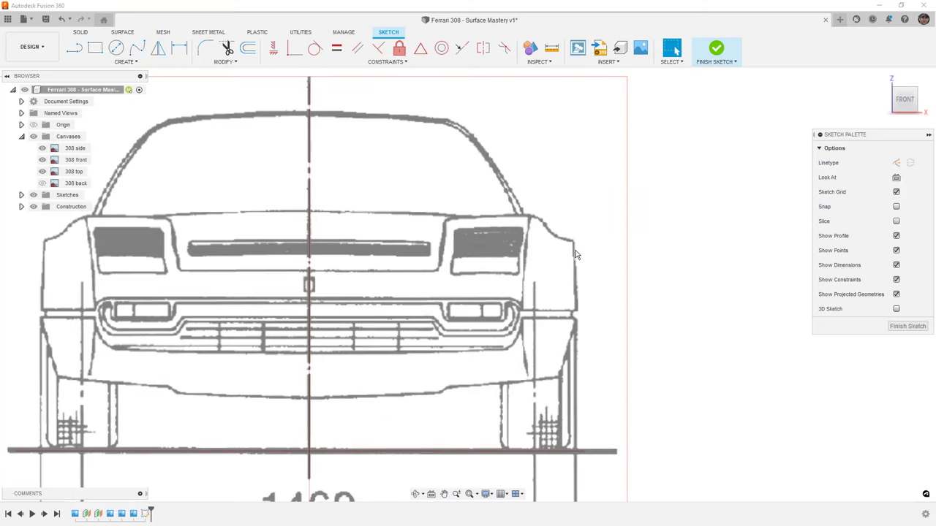
scroll(576, 254, up, 1)
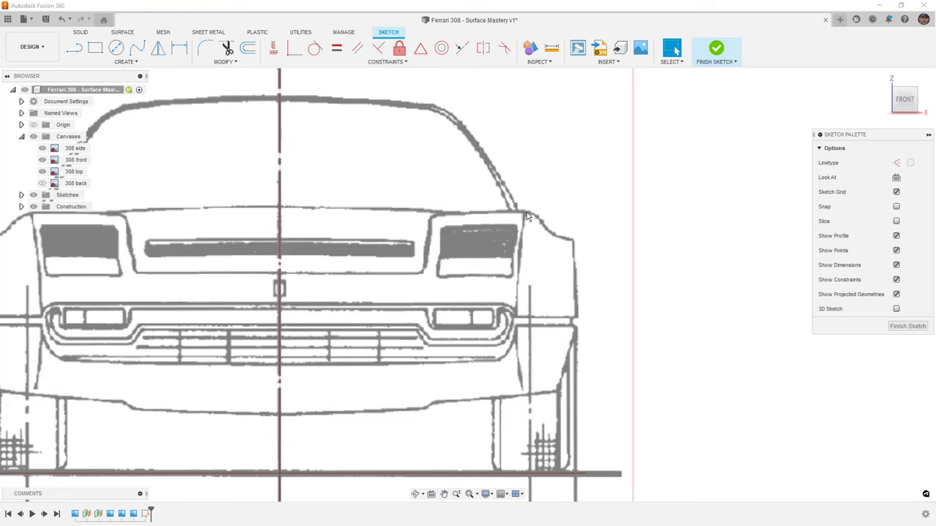
click(929, 101)
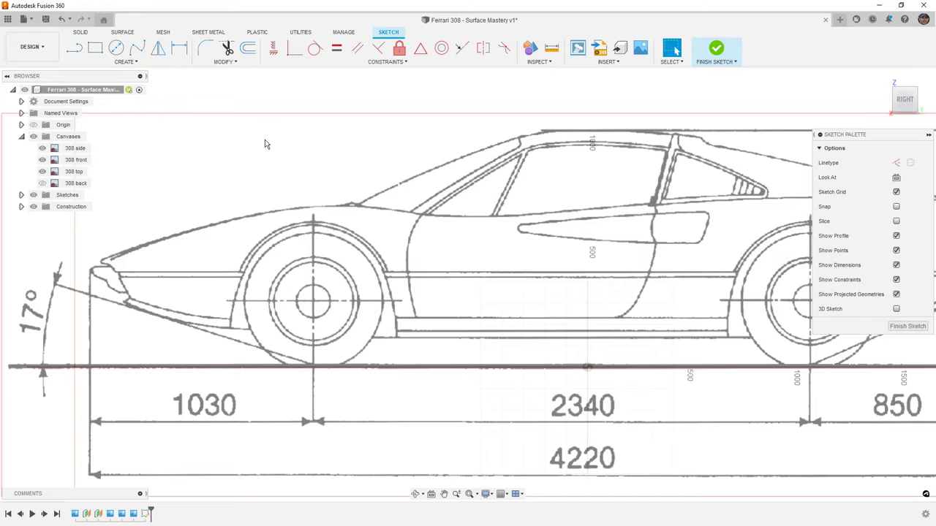
Zoom out to the whole side view and pick the Fit Point Spline tool
scroll(307, 156, down, 4)
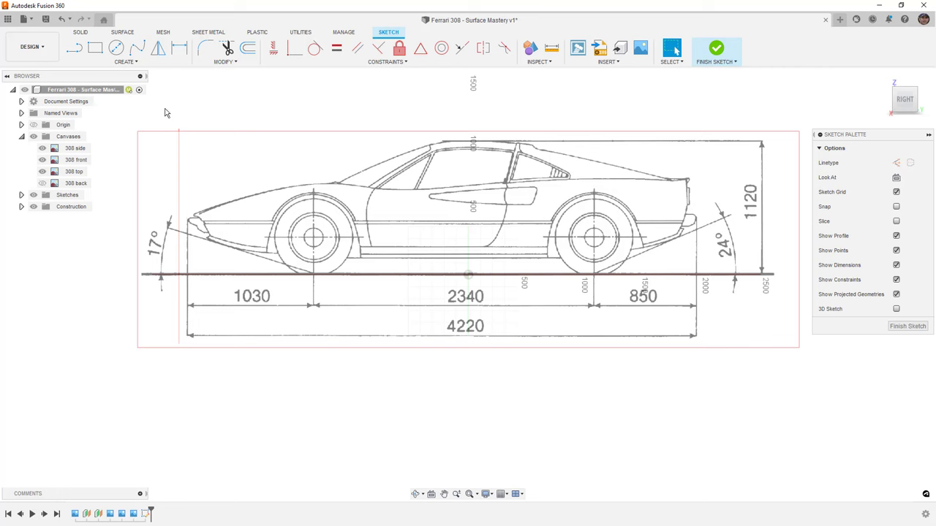
click(137, 48)
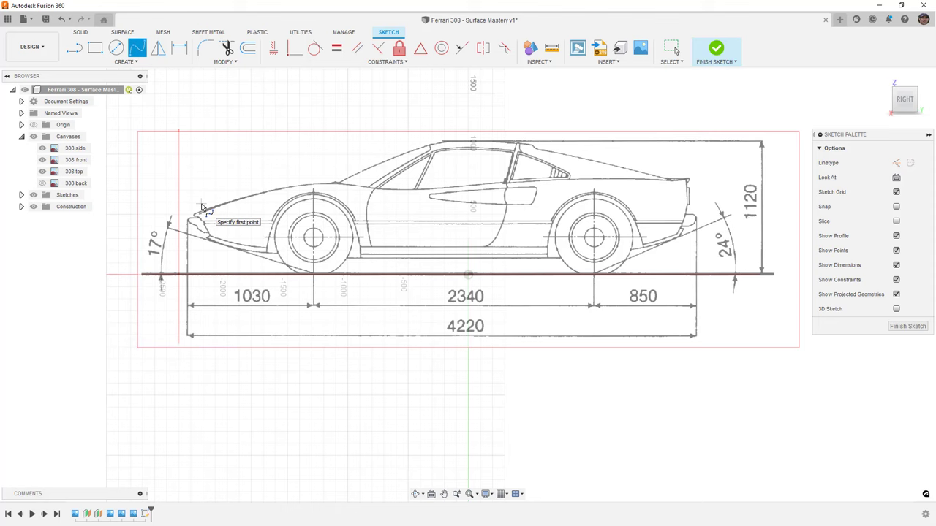
Trace a 1566.456 mm fit-point spline along the fender from nose to windscreen base
scroll(201, 208, up, 3)
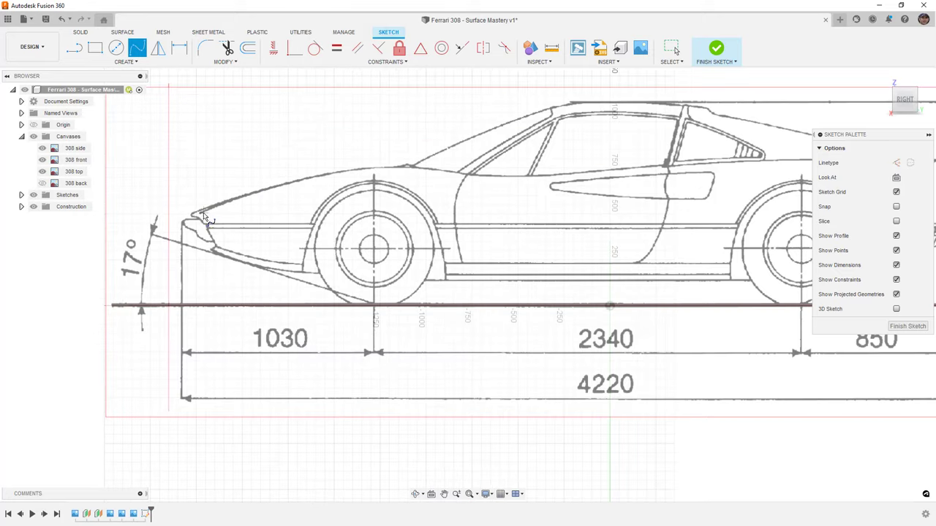
scroll(197, 218, up, 2)
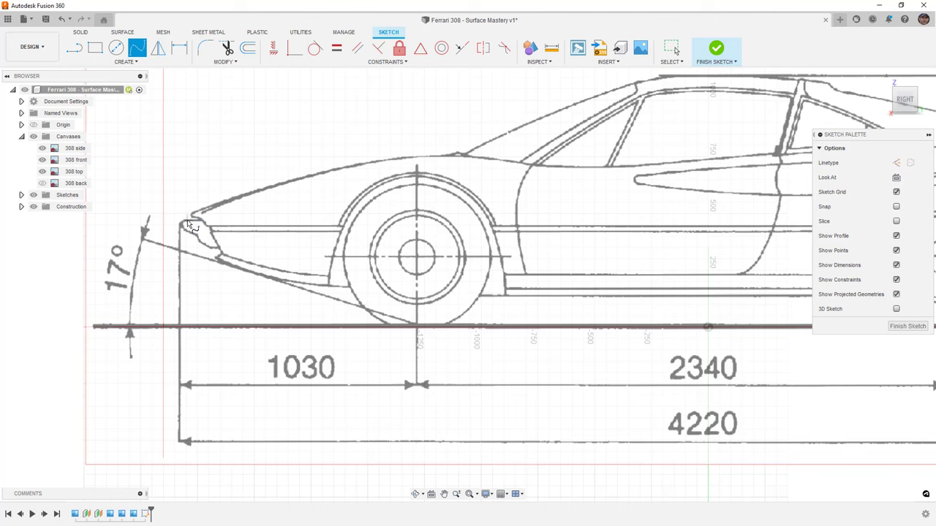
click(189, 220)
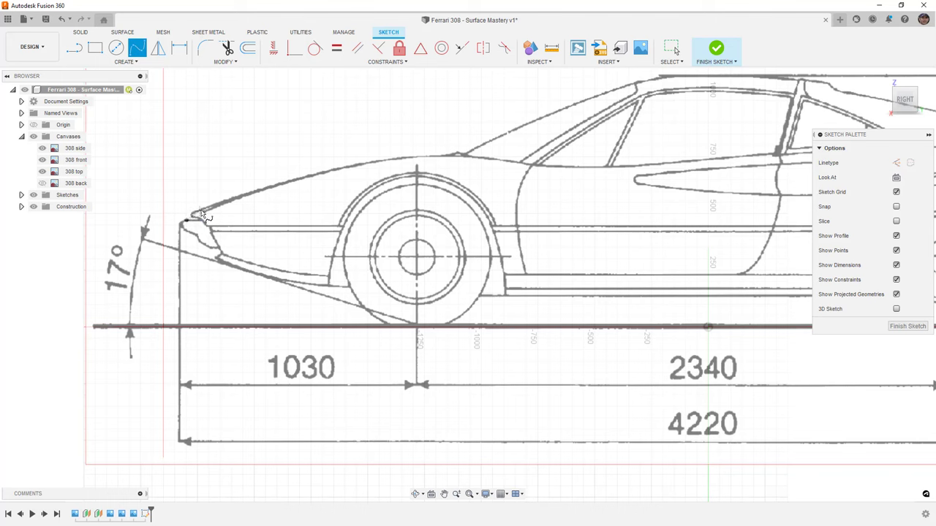
click(533, 168)
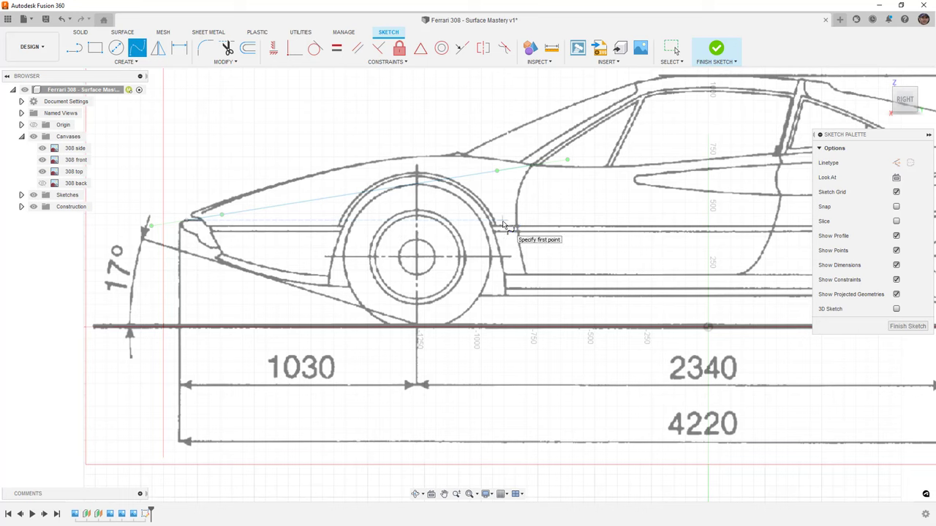
key(Escape)
drag(497, 171, 491, 161)
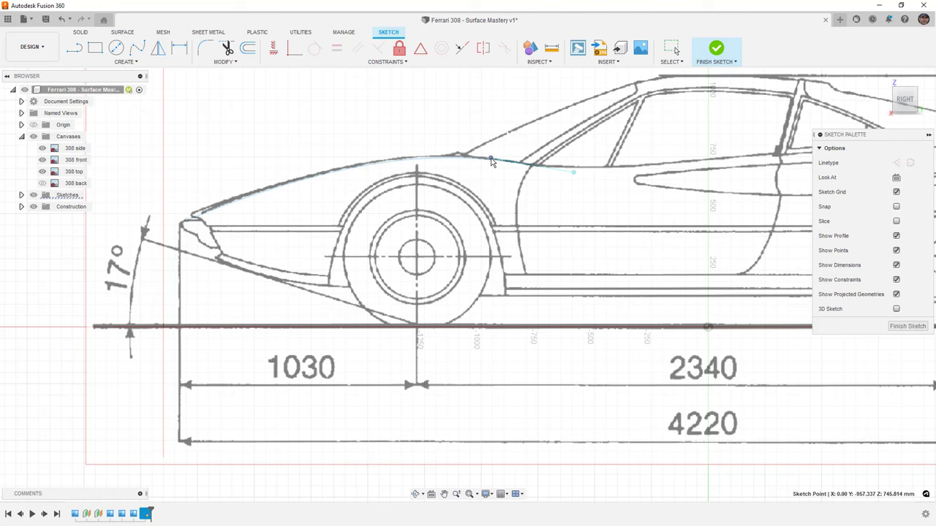
key(Escape)
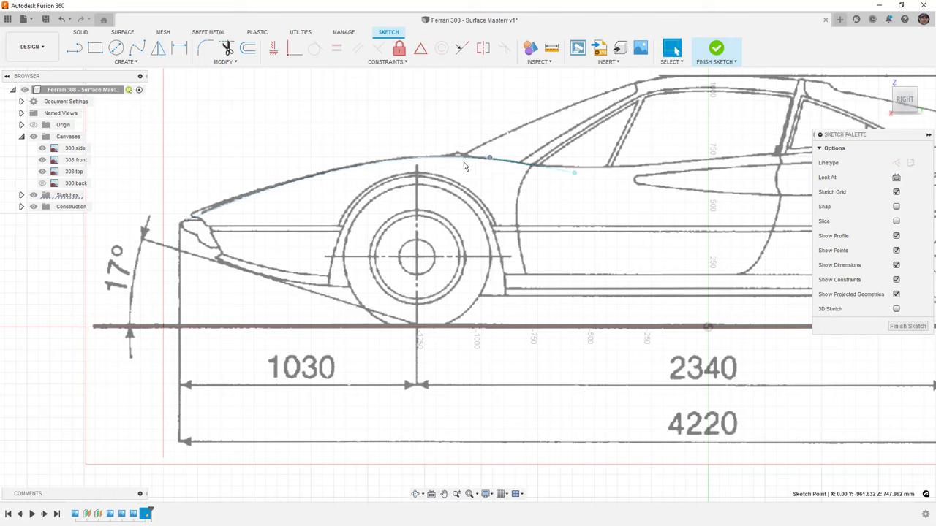
click(463, 164)
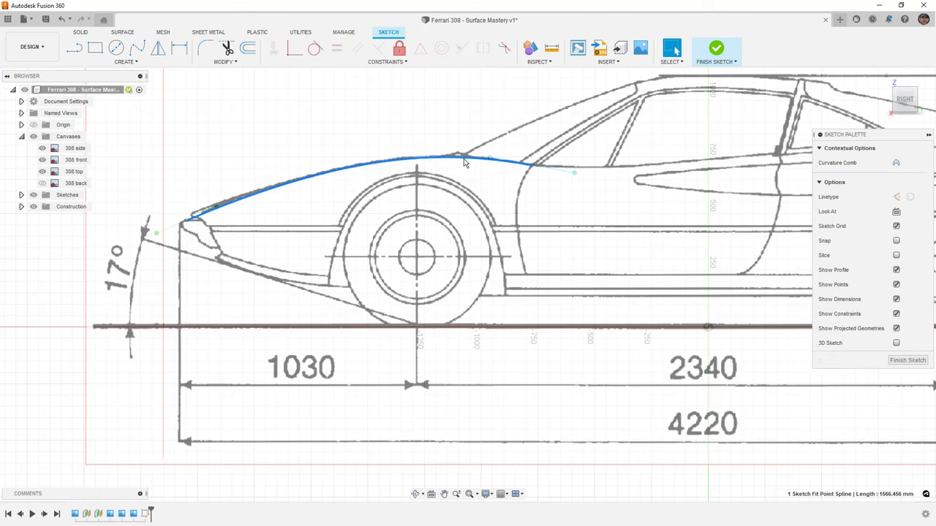
Show the spline's curvature comb with lower density and larger scale
click(896, 163)
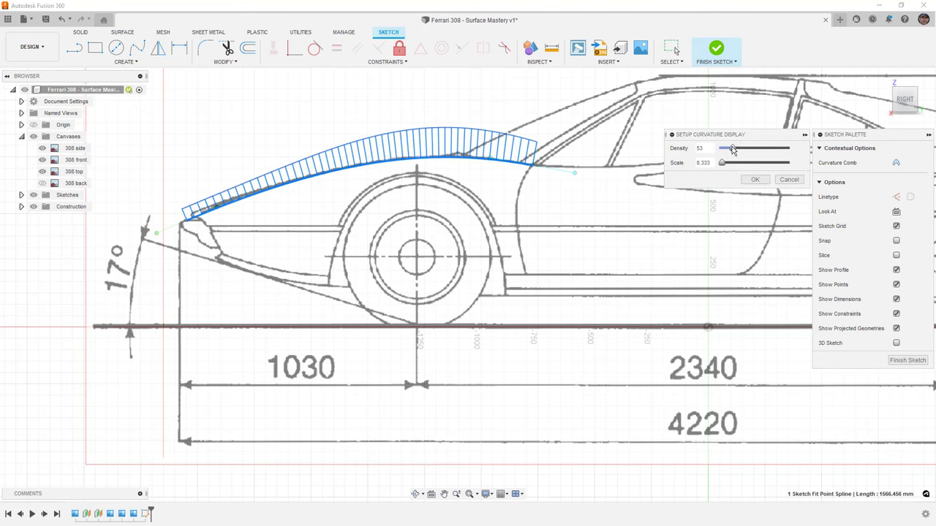
drag(733, 149, 731, 150)
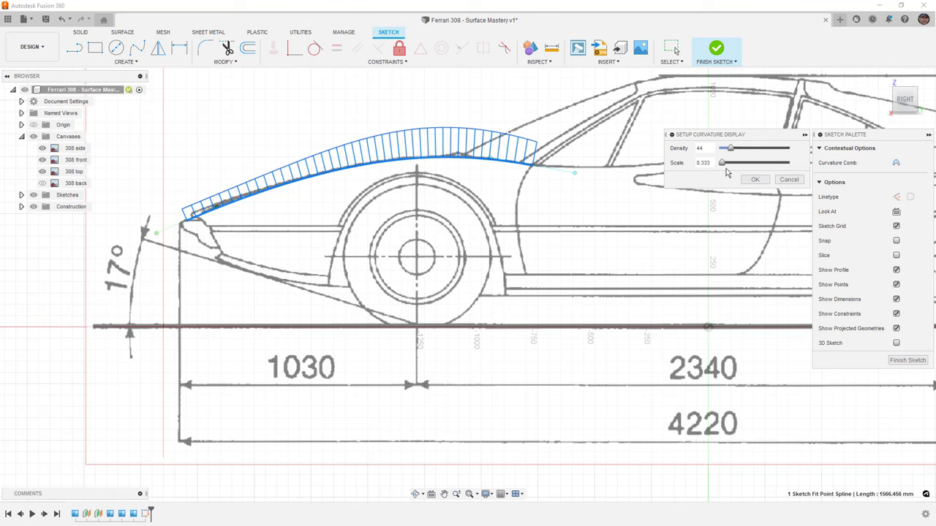
drag(723, 163, 740, 152)
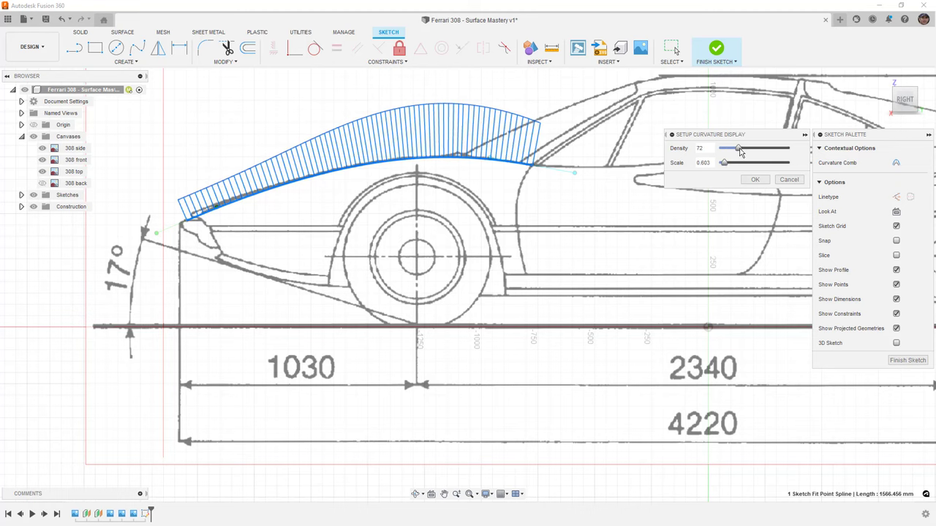
click(755, 179)
Snap the fender spline's front end point onto the nose point
scroll(441, 265, down, 2)
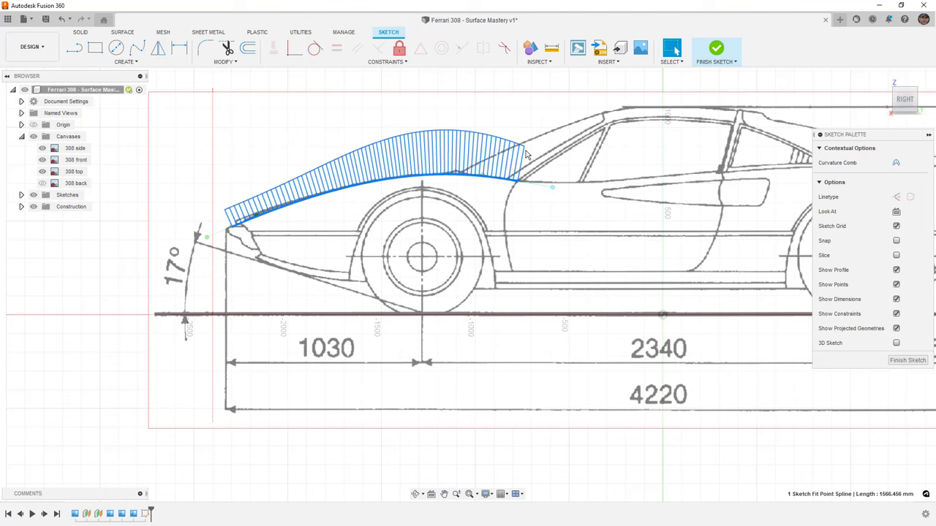
click(470, 175)
drag(199, 238, 200, 234)
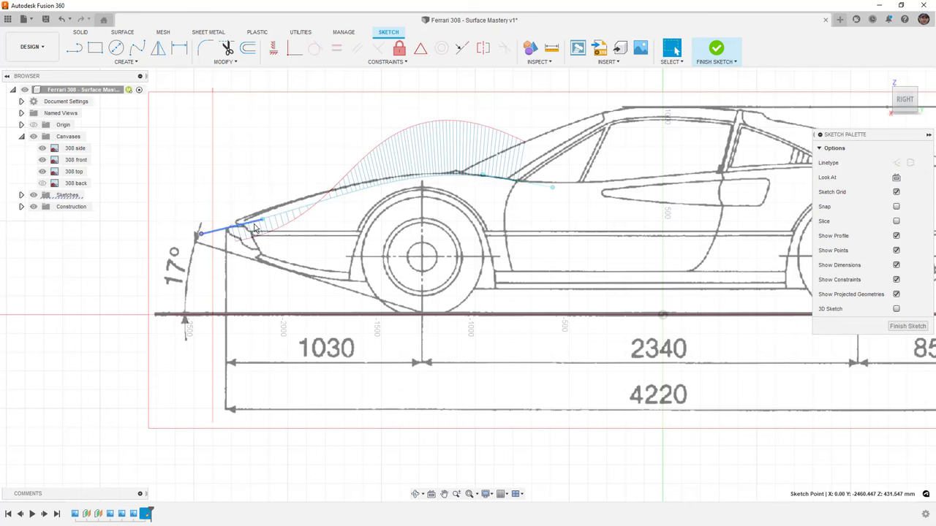
click(308, 210)
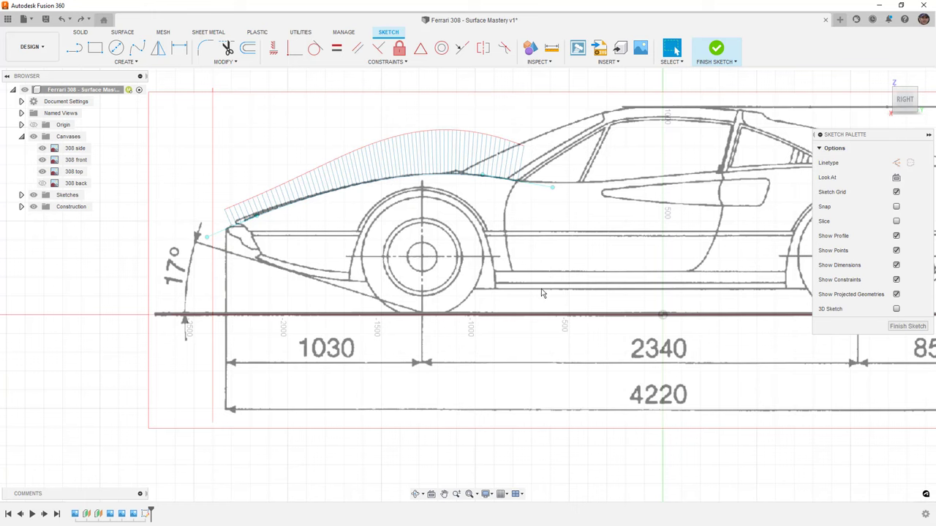
Finish Sketch1, hide it, and create Sketch2 on the side plane
click(716, 50)
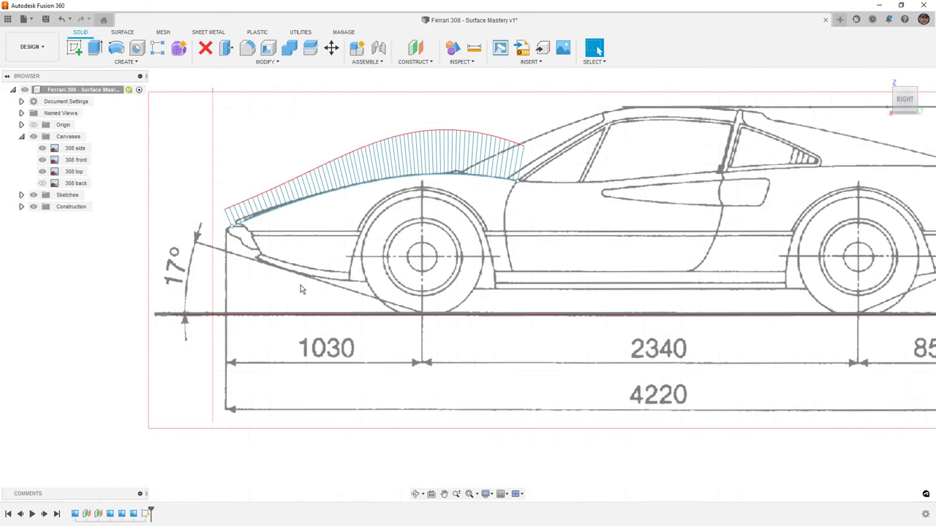
click(21, 195)
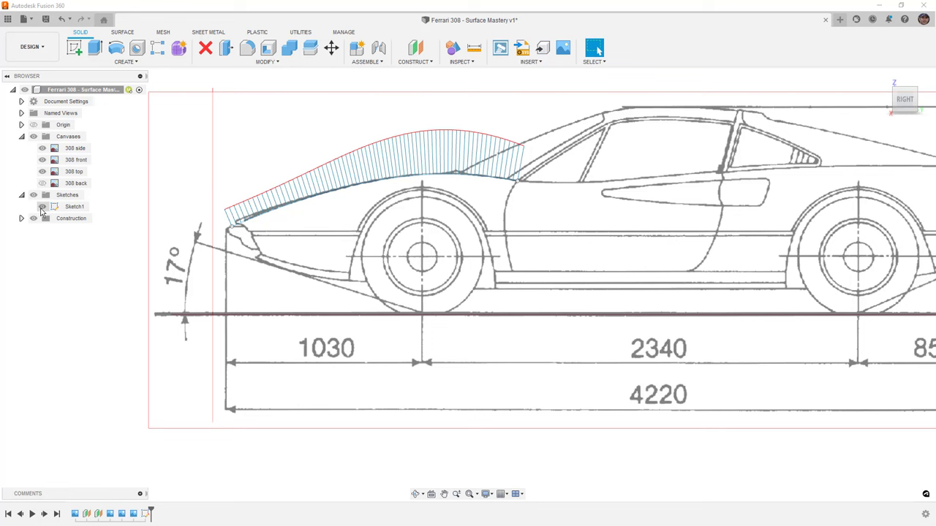
click(42, 206)
click(73, 47)
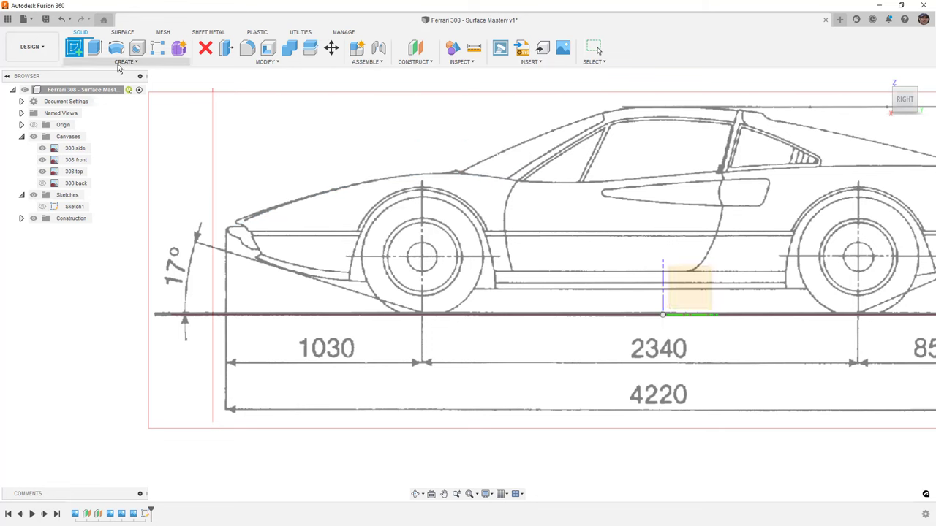
click(686, 299)
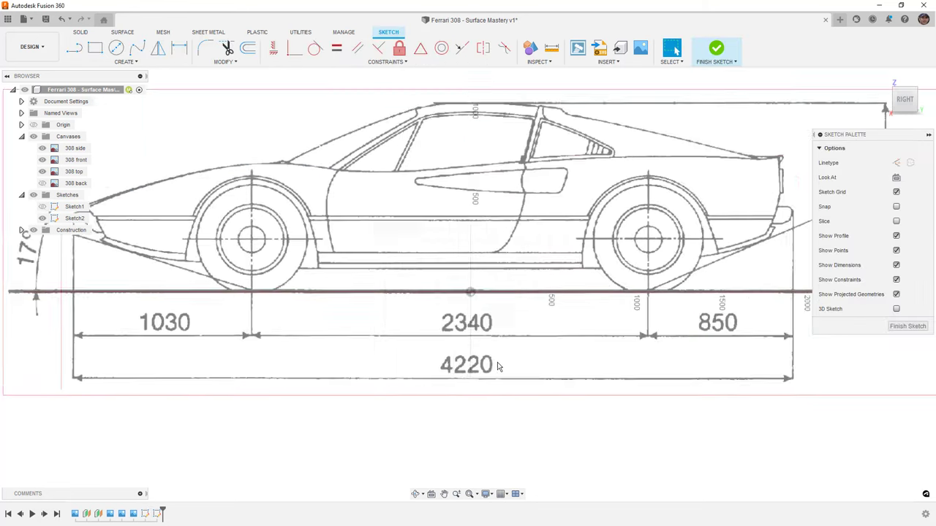
Draw a fit-point spline from the nose along the hood and roofline to the tail
scroll(497, 366, down, 3)
click(138, 49)
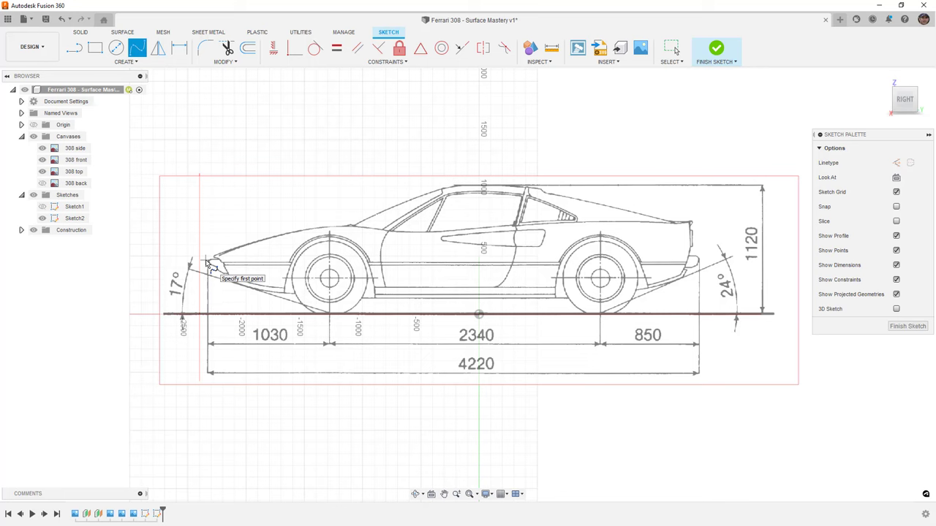
click(206, 261)
click(389, 234)
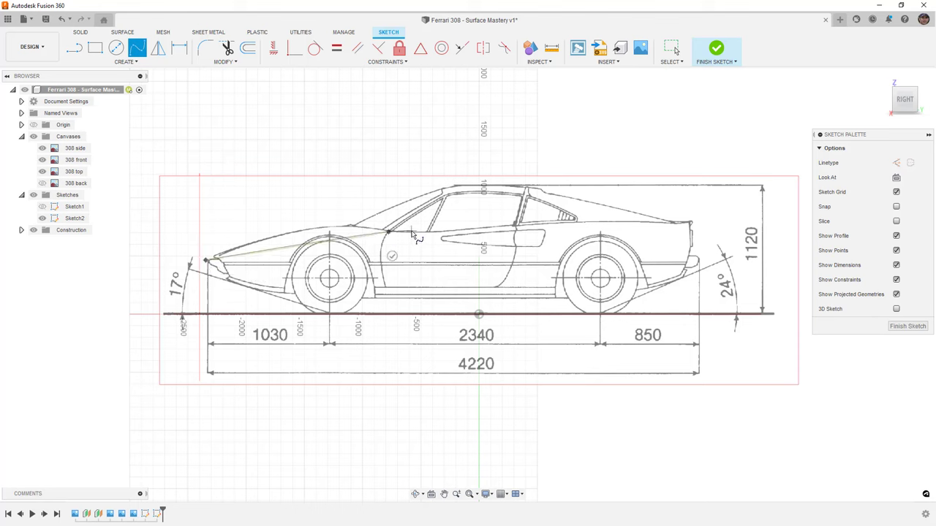
click(606, 220)
click(698, 225)
click(694, 249)
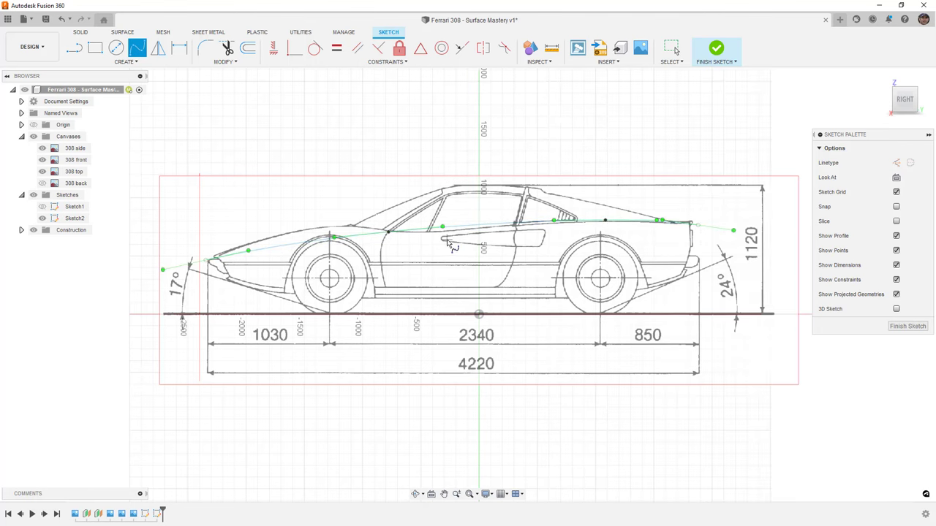
key(Escape)
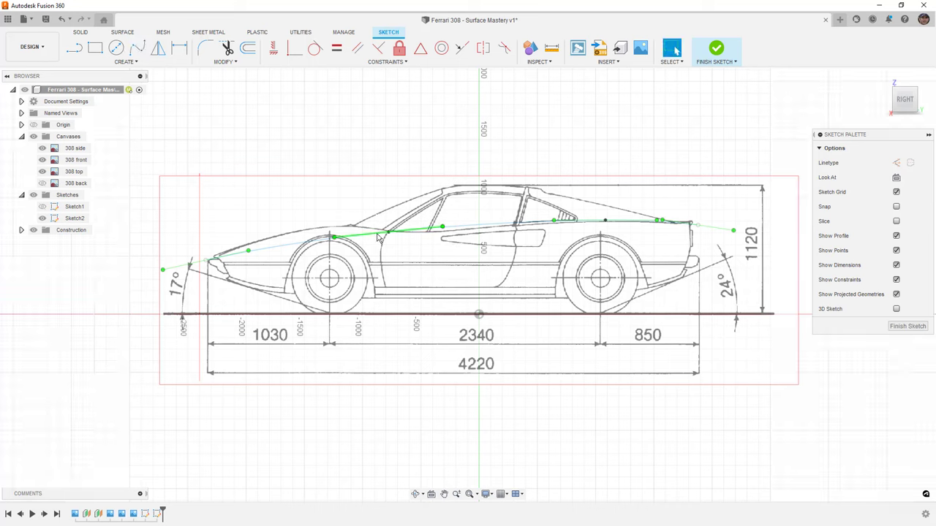
Turn on the spline's curvature comb and drag its fit points onto the car's side line
click(248, 249)
drag(247, 249, 303, 229)
click(692, 222)
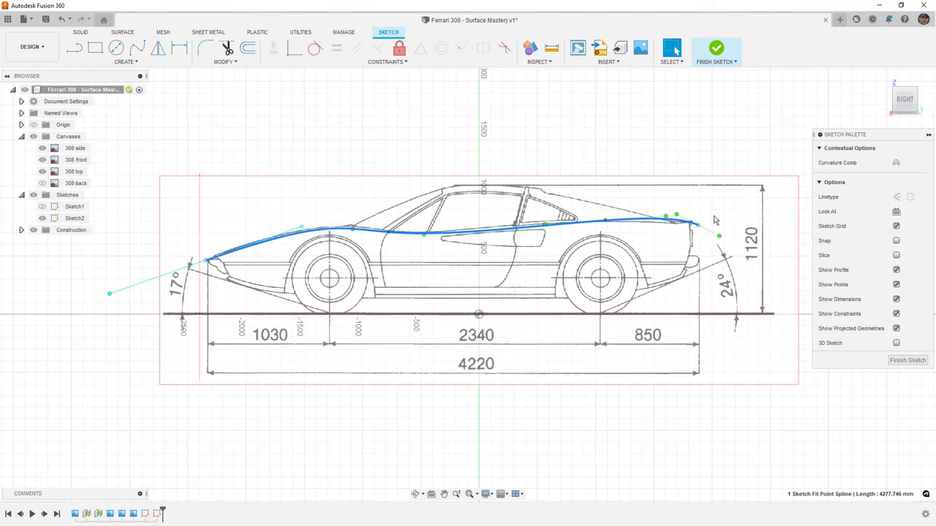
click(898, 162)
click(764, 183)
middle_drag(696, 294, 664, 301)
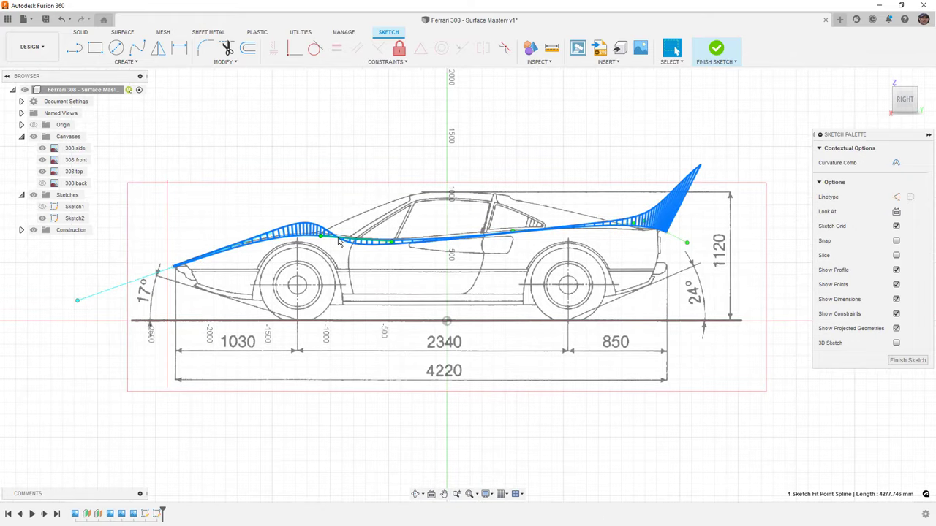
drag(339, 242, 356, 243)
drag(357, 243, 381, 242)
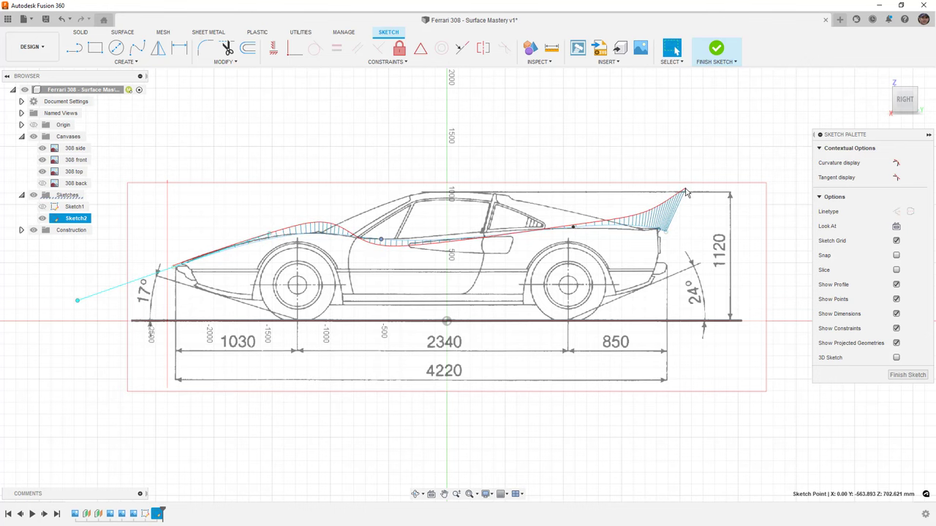
Pull a rear fit point down to follow the beltline, then finish Sketch2
click(698, 247)
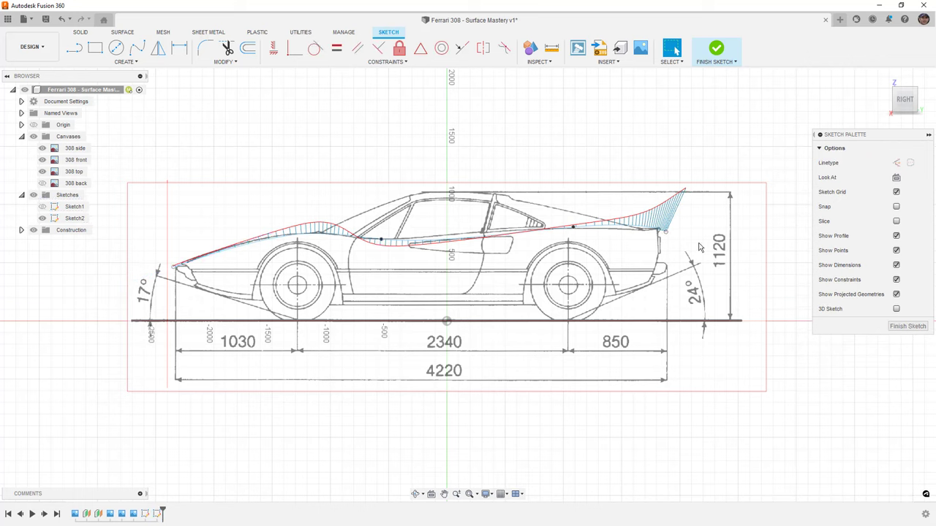
click(658, 231)
drag(640, 226, 639, 233)
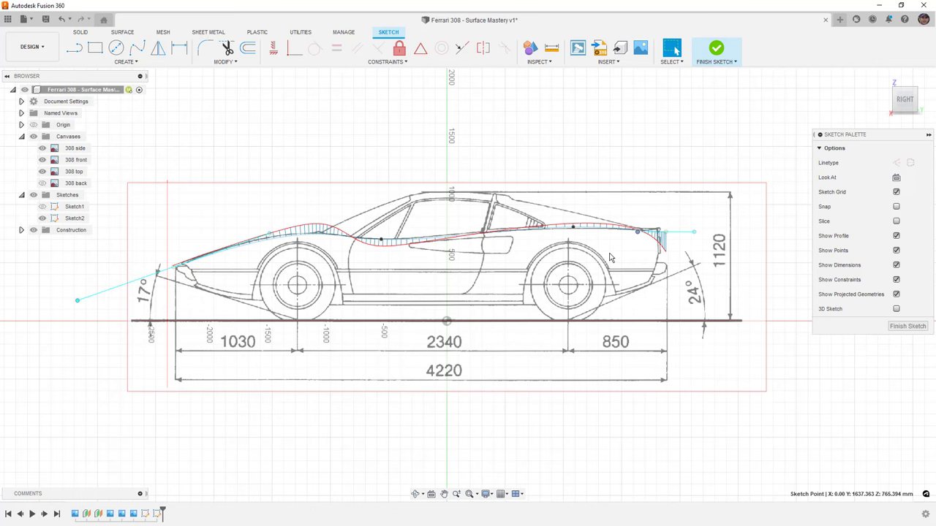
click(721, 49)
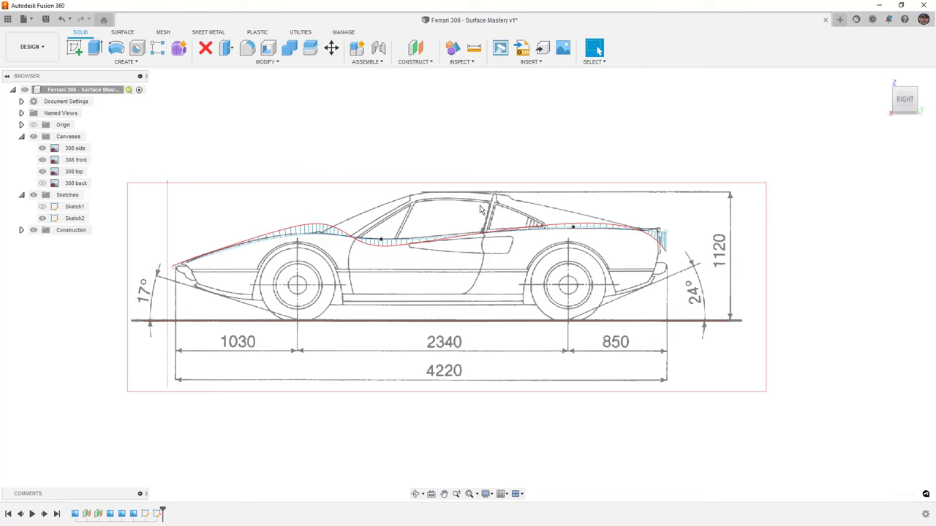
Delete Sketch2 from the browser's Sketches folder
click(74, 220)
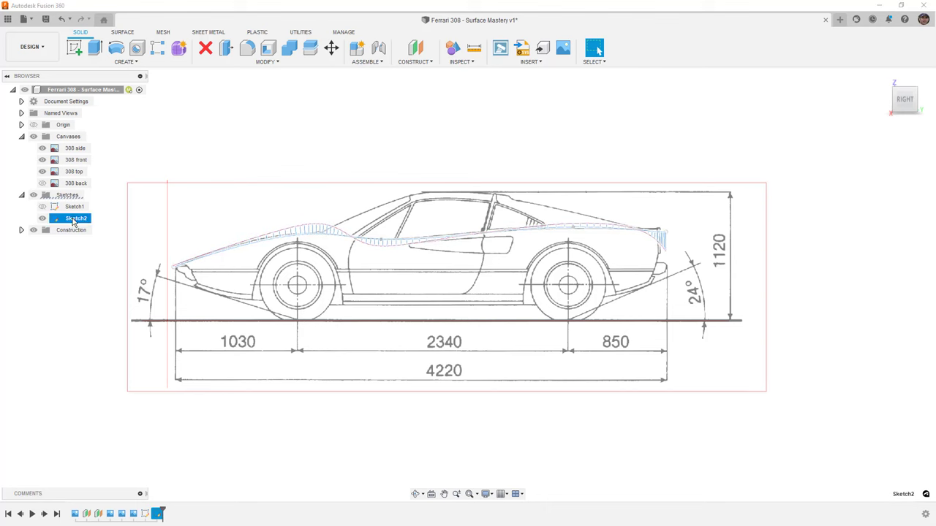
right_click(74, 223)
click(92, 297)
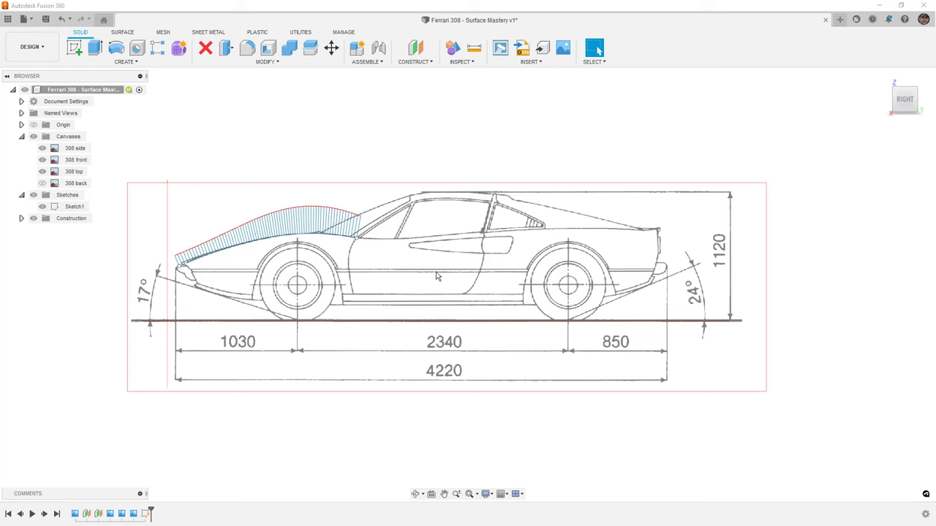
Orbit to a 3D view of the blueprint canvases and start a new sketch
click(212, 250)
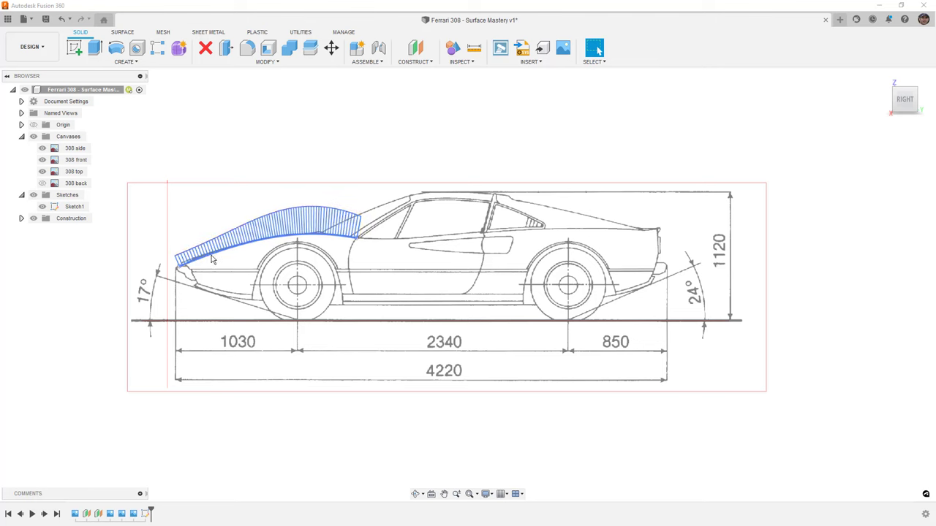
click(247, 191)
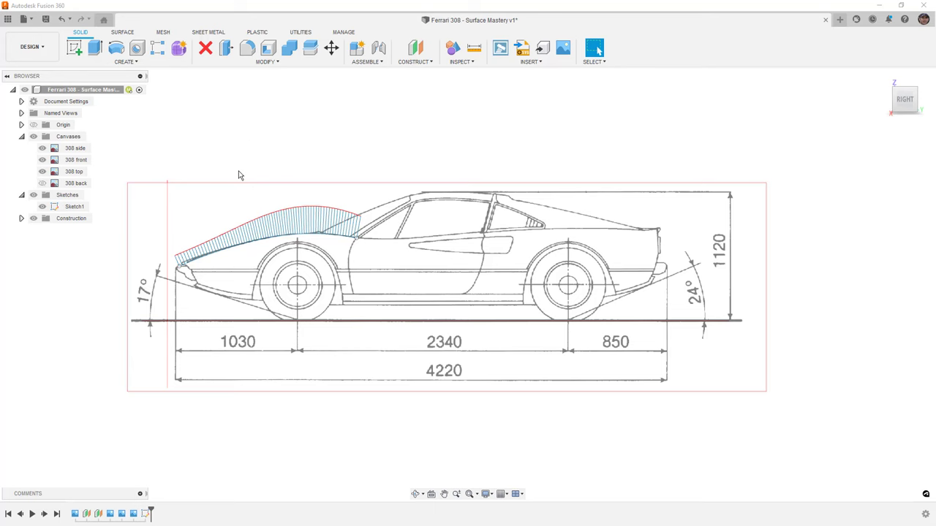
mouse_move(278, 159)
shift+middle_down()
mouse_move(297, 158)
mouse_move(295, 178)
shift+middle_up()
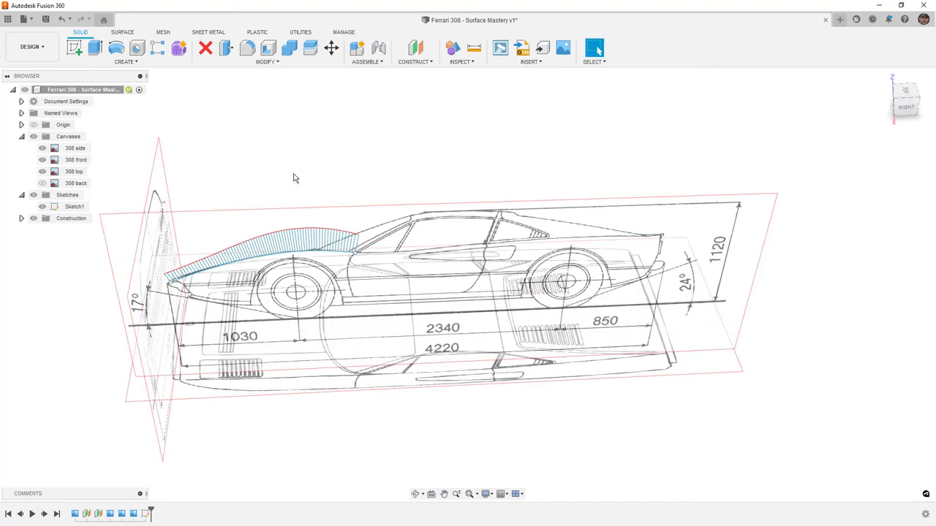
click(76, 47)
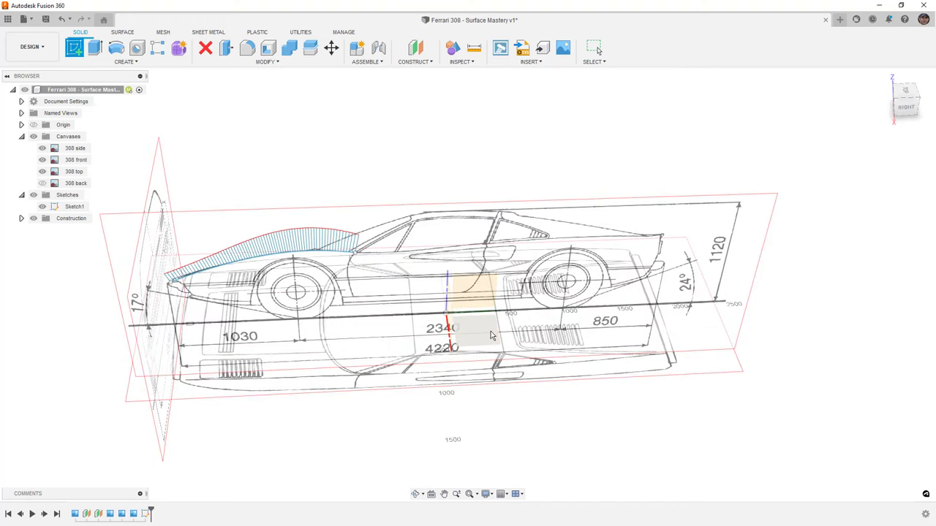
Create Sketch3 on the top plane and project Sketch1's fender spline into it
click(492, 336)
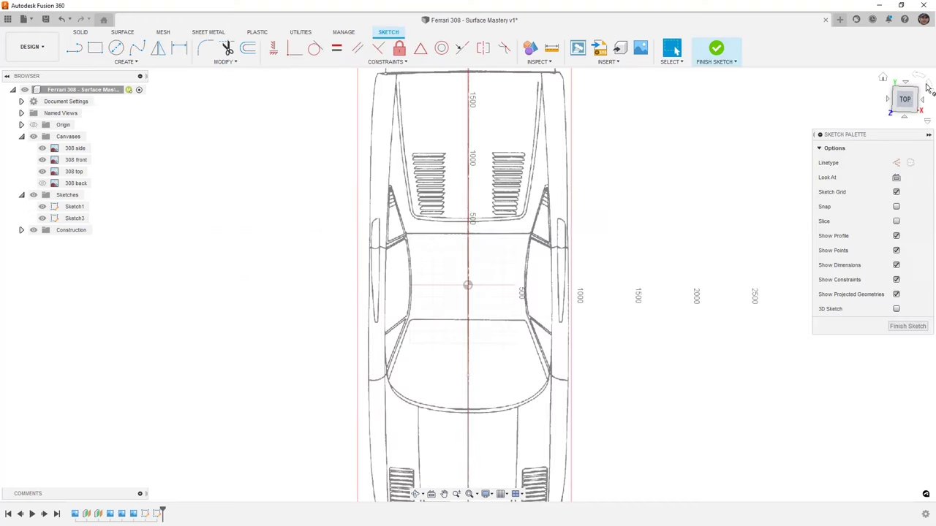
click(927, 86)
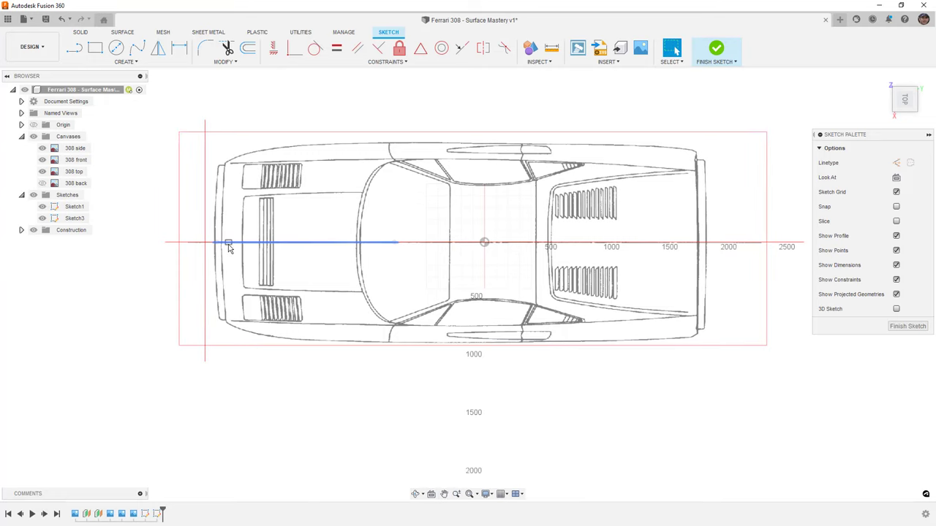
click(253, 244)
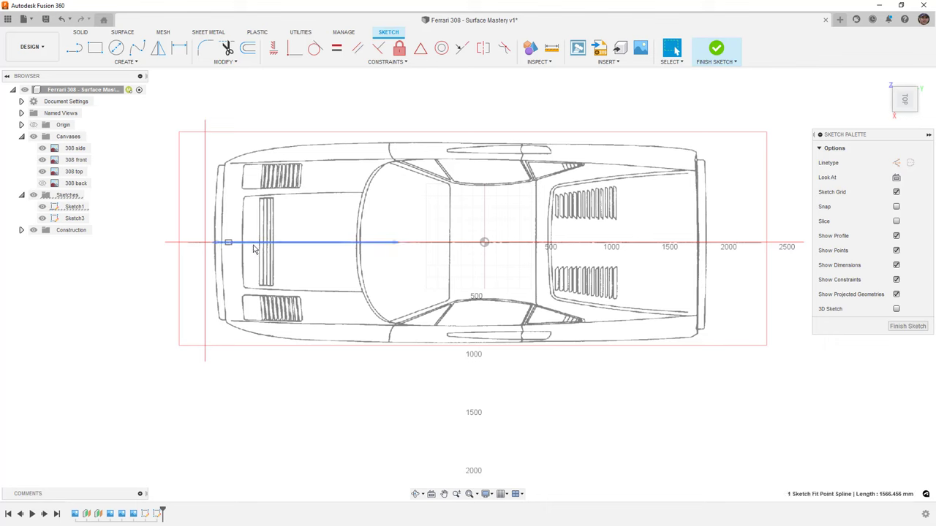
key(p)
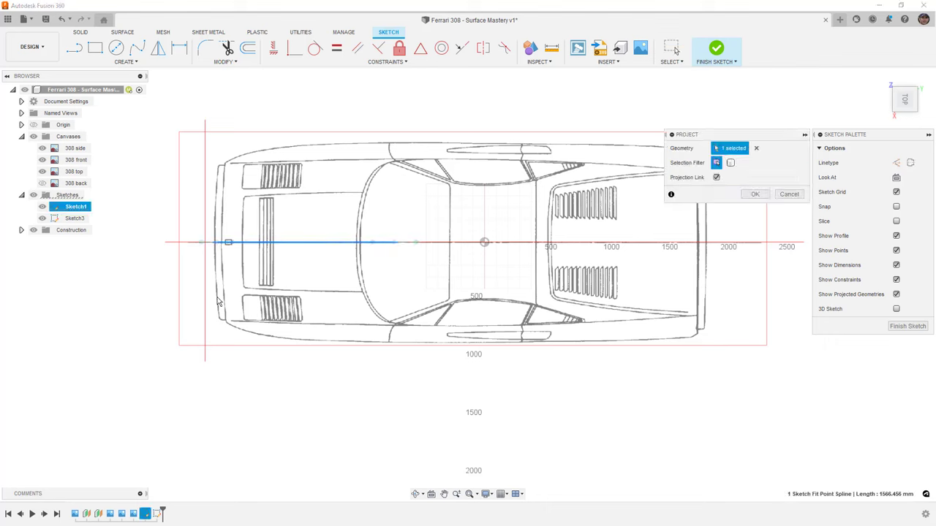
click(755, 194)
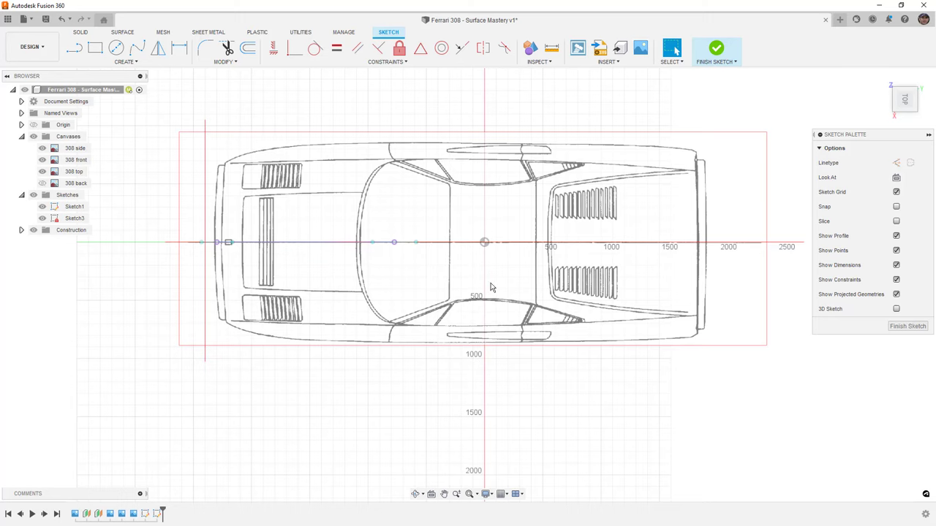
shift+middle_drag(476, 335, 380, 269)
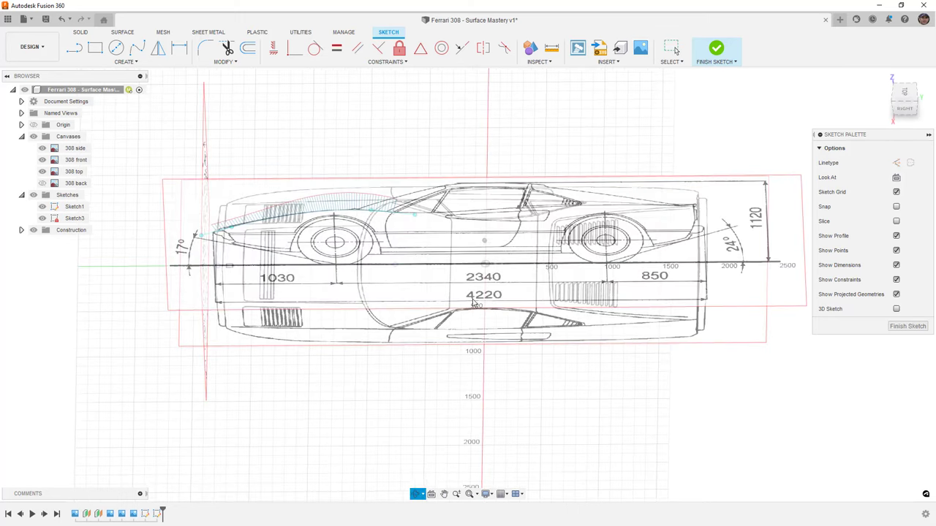
Make Sketch3's projected 1522.587 mm side-view baseline construction geometry, with canvases hidden
click(377, 268)
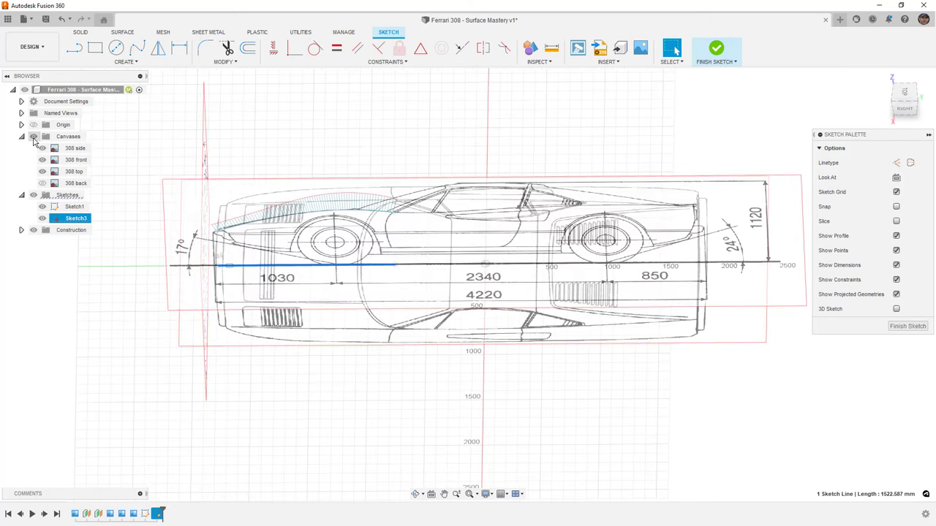
click(33, 137)
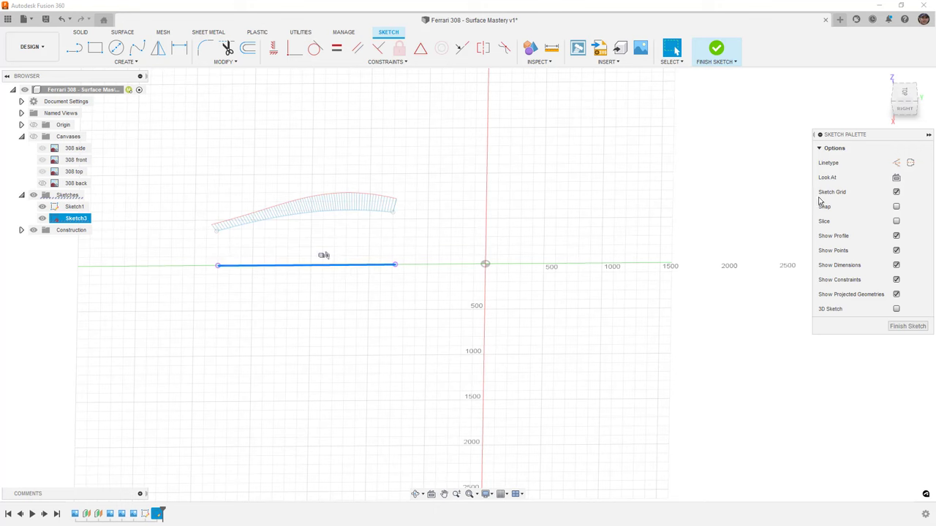
click(897, 164)
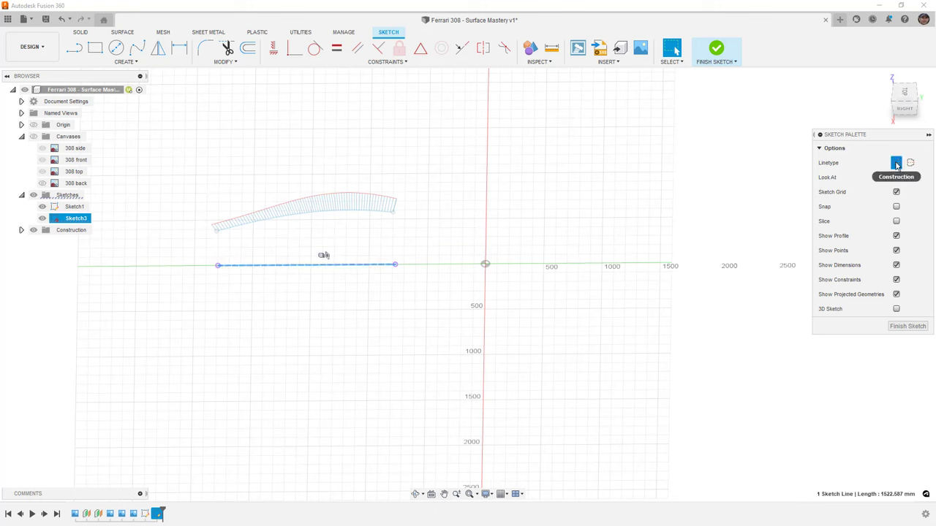
Bring the blueprint canvases back and look straight down on the top view
click(433, 277)
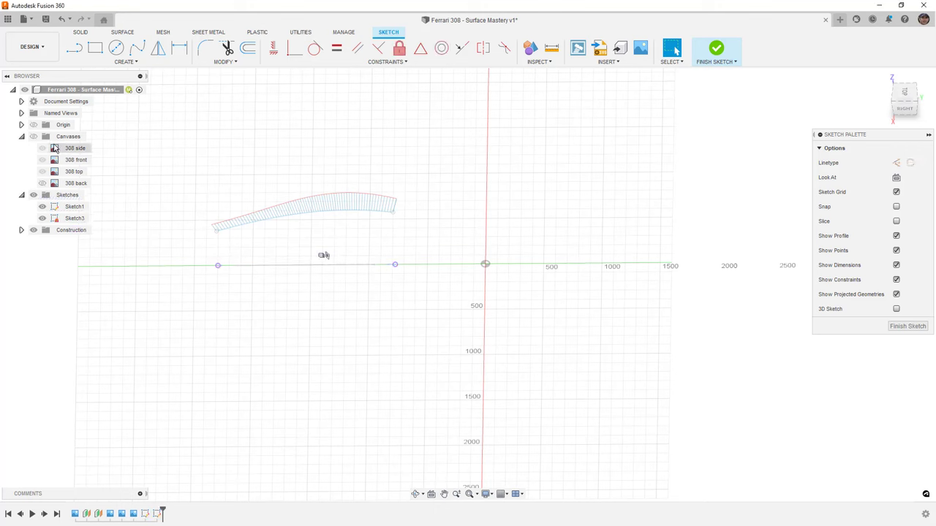
click(33, 137)
click(904, 89)
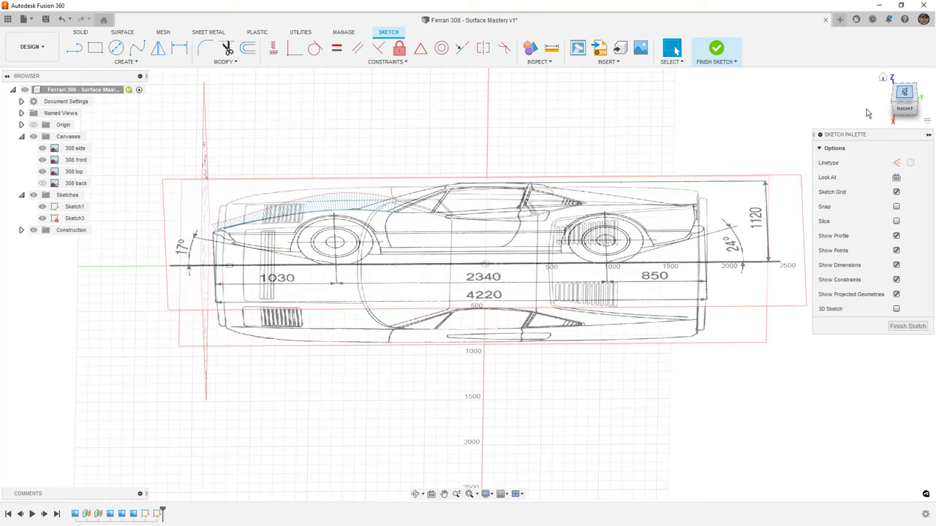
Draw two vertical lines from the centreline to the body outline, at the nose and further back
click(74, 47)
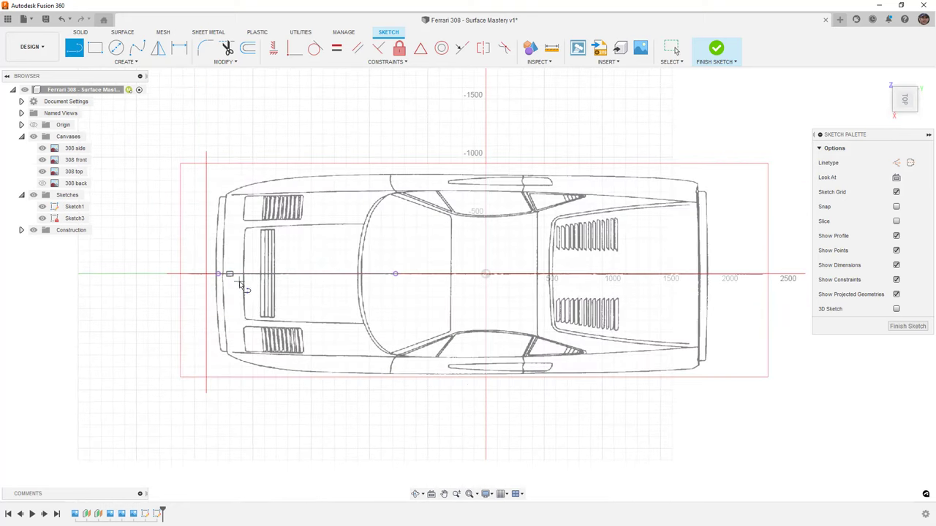
click(217, 274)
click(218, 357)
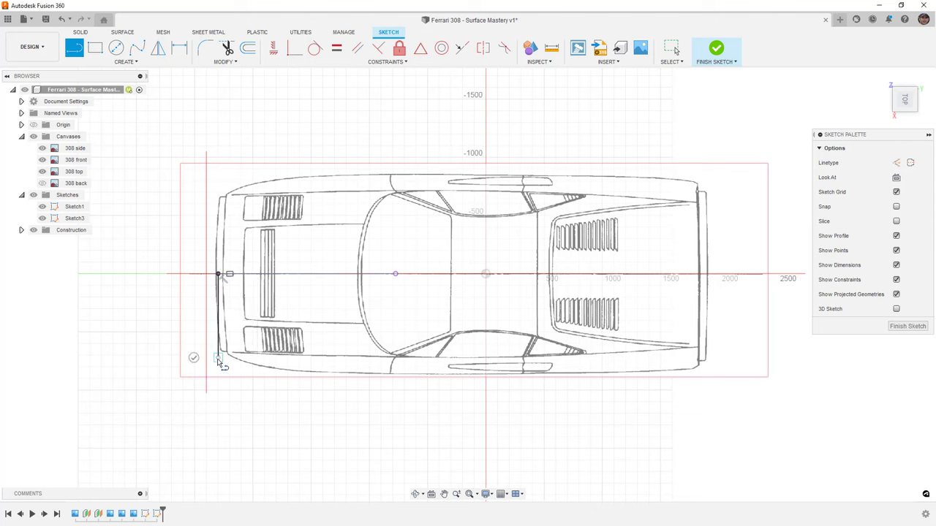
key(Escape)
click(395, 274)
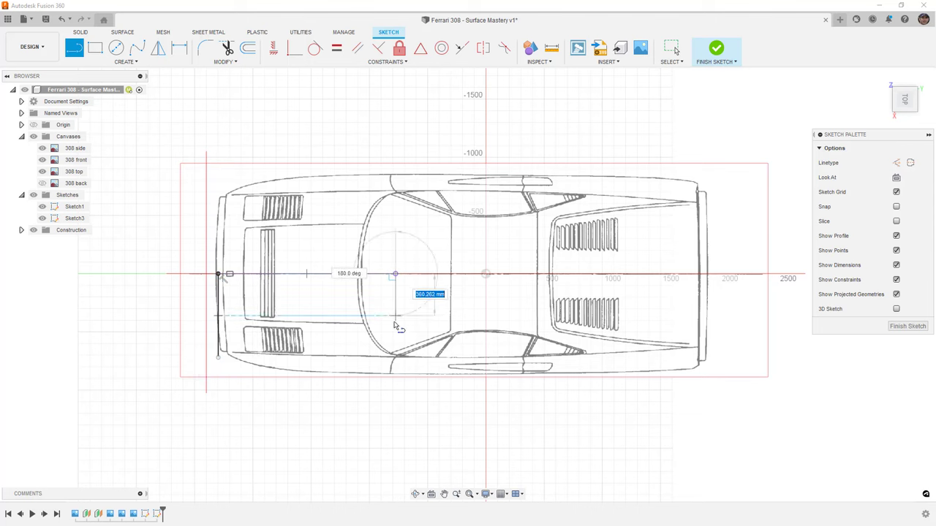
click(394, 373)
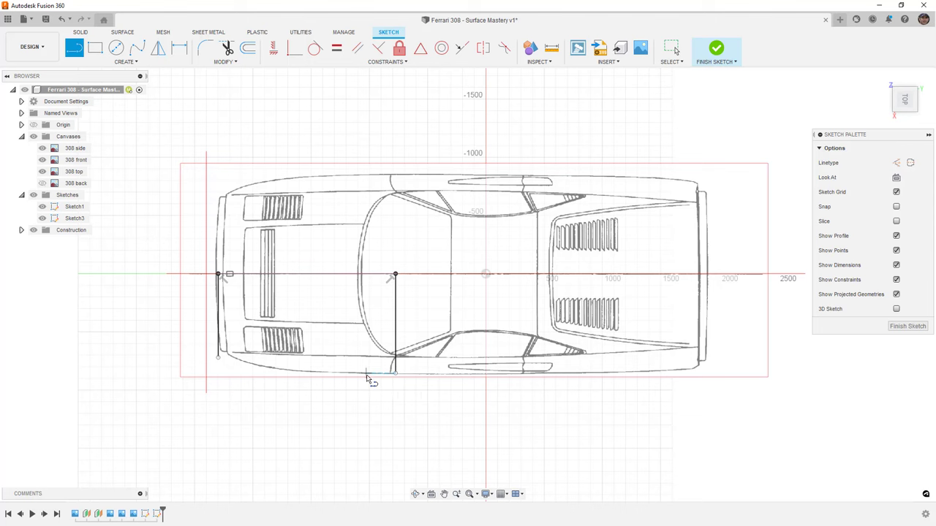
key(Escape)
Convert both vertical lines to construction geometry with X
click(395, 329)
key(x)
click(219, 337)
key(x)
click(219, 358)
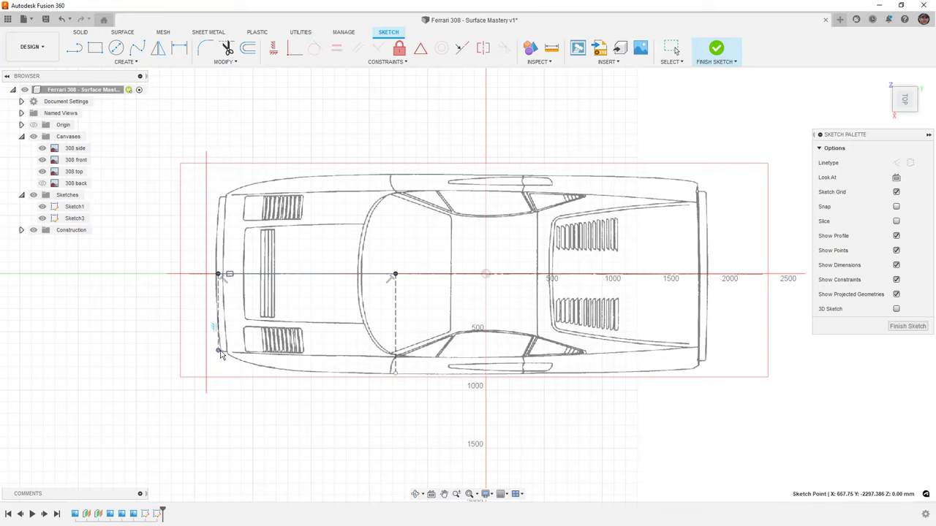
scroll(236, 359, up, 3)
scroll(237, 361, up, 2)
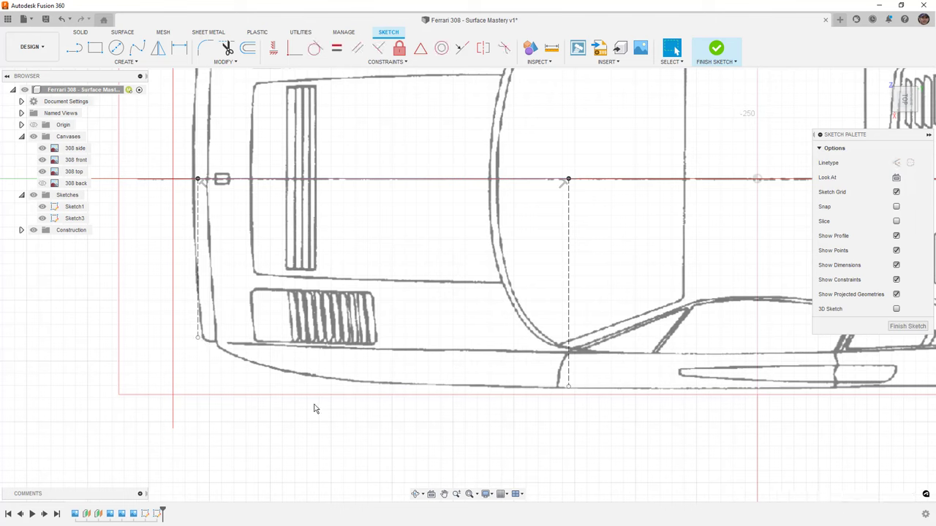
Draw a two-point fit-point spline from the rear line's lower end to the nose line, bending it to the outline
click(137, 47)
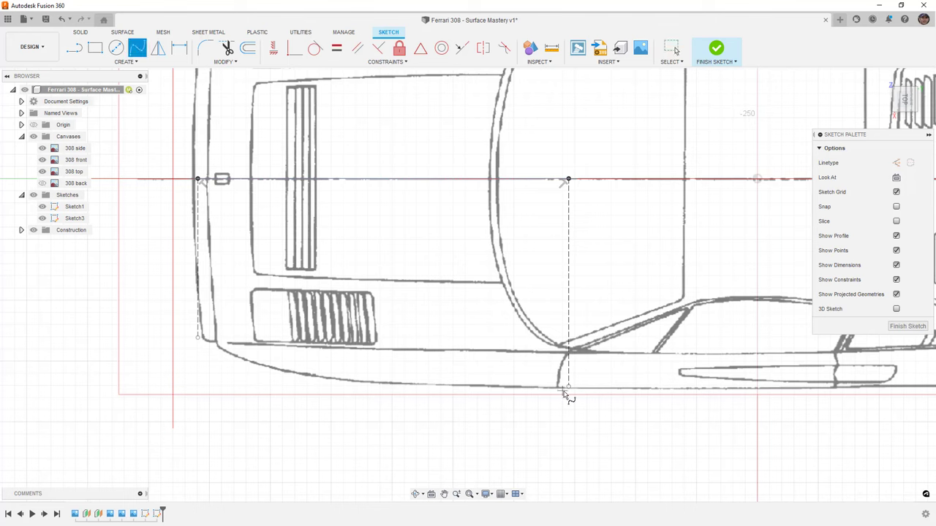
click(568, 386)
click(197, 337)
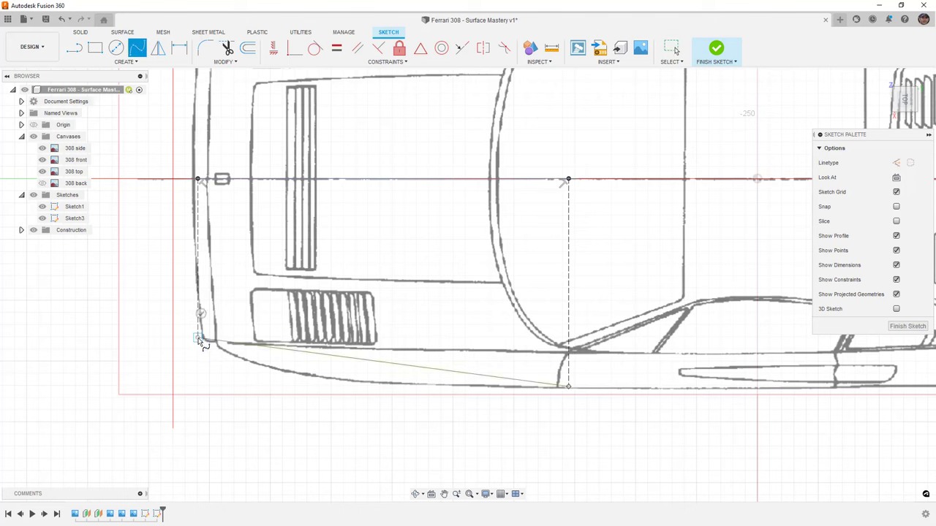
key(Return)
key(Escape)
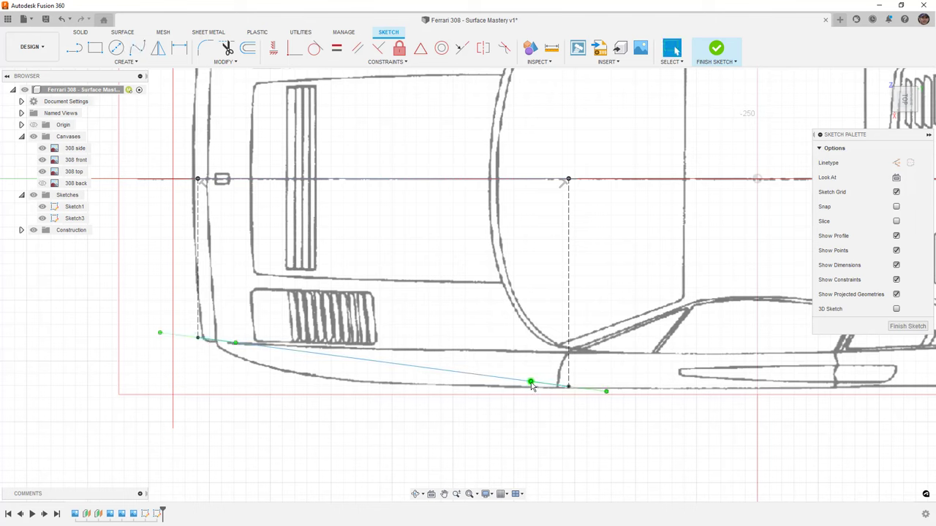
drag(530, 381, 522, 391)
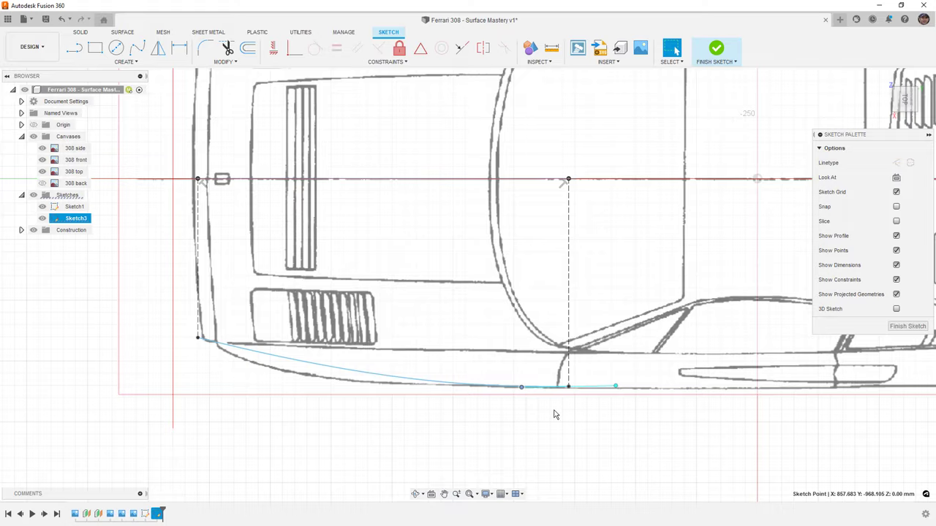
middle_drag(554, 412, 403, 390)
Constrain the spline's tangent handle to horizontal
click(414, 366)
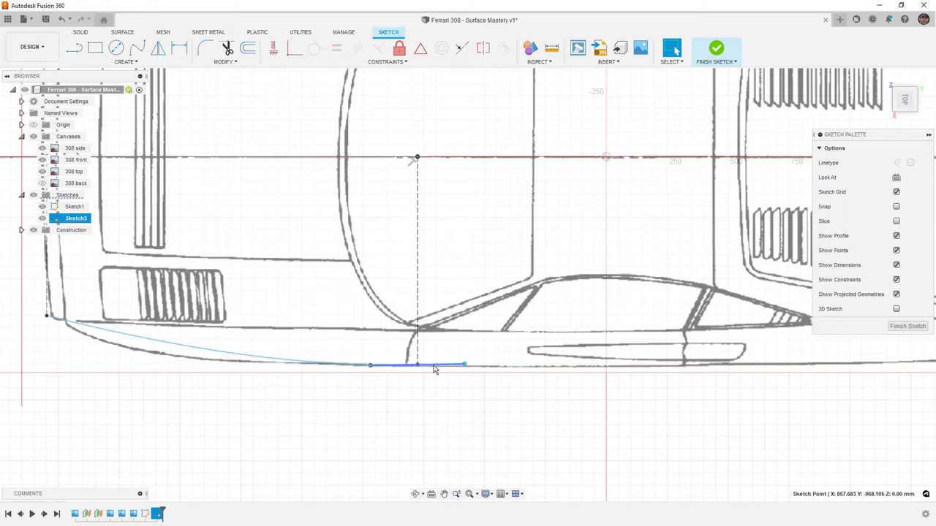
click(272, 47)
scroll(358, 333, down, 5)
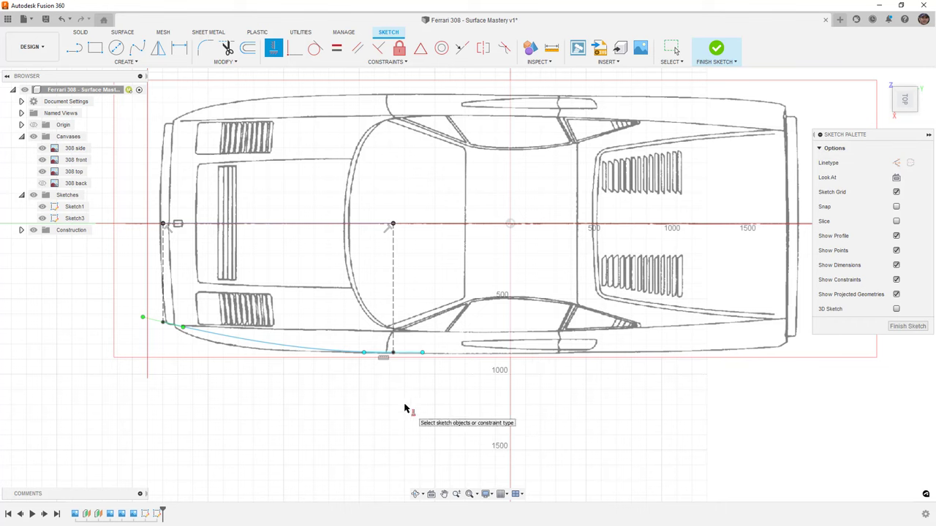
key(Escape)
Move the spline's right end onto the fender line, giving a 1523.558 mm spline
click(195, 332)
scroll(195, 332, up, 5)
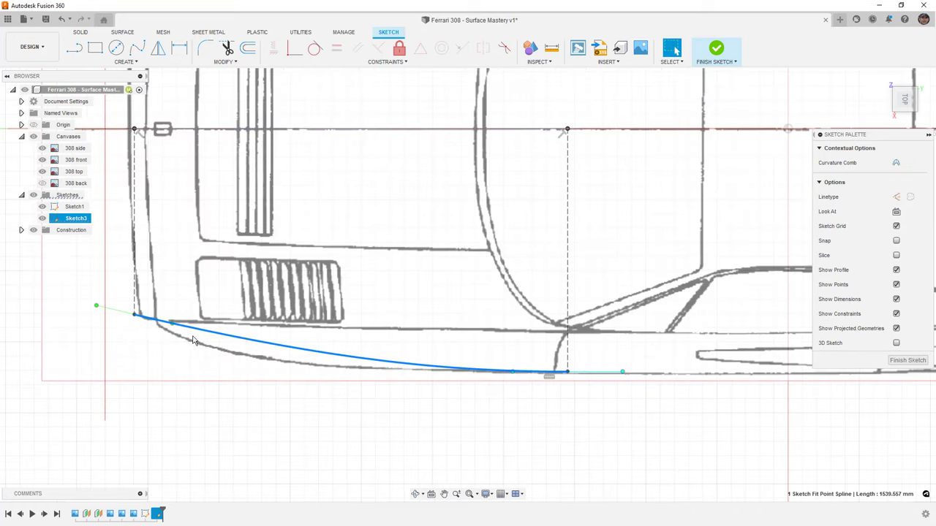
click(172, 328)
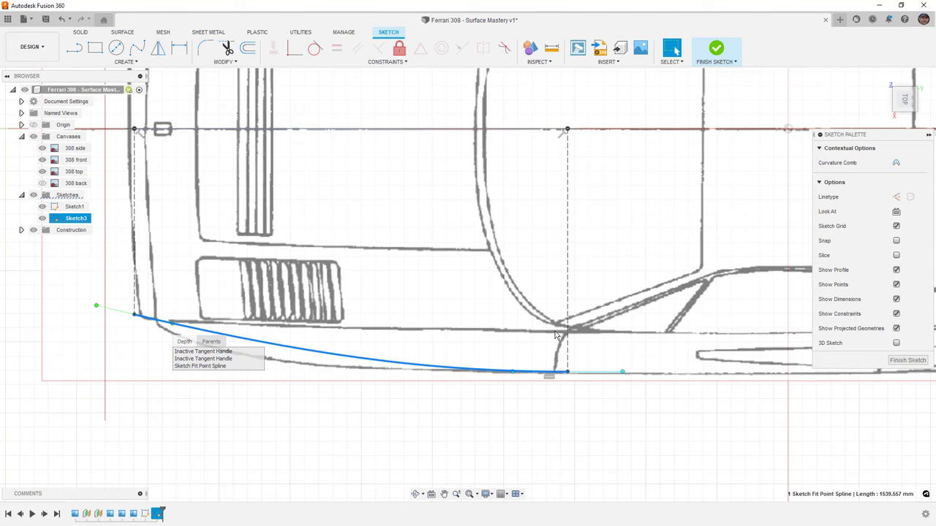
click(538, 411)
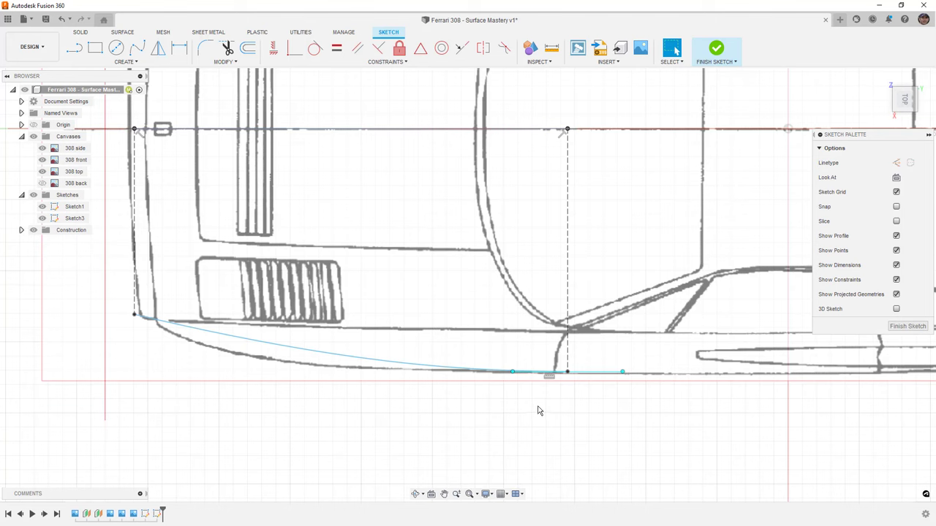
drag(567, 371, 568, 334)
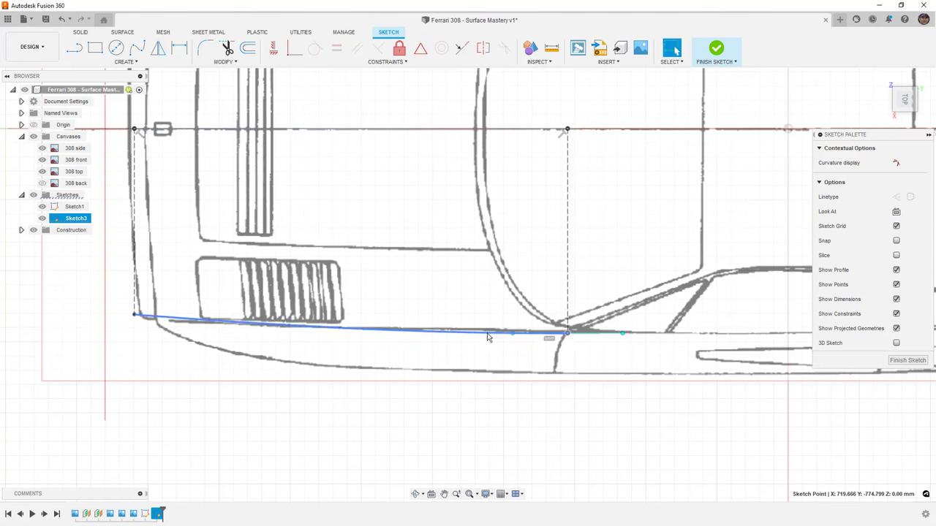
click(134, 319)
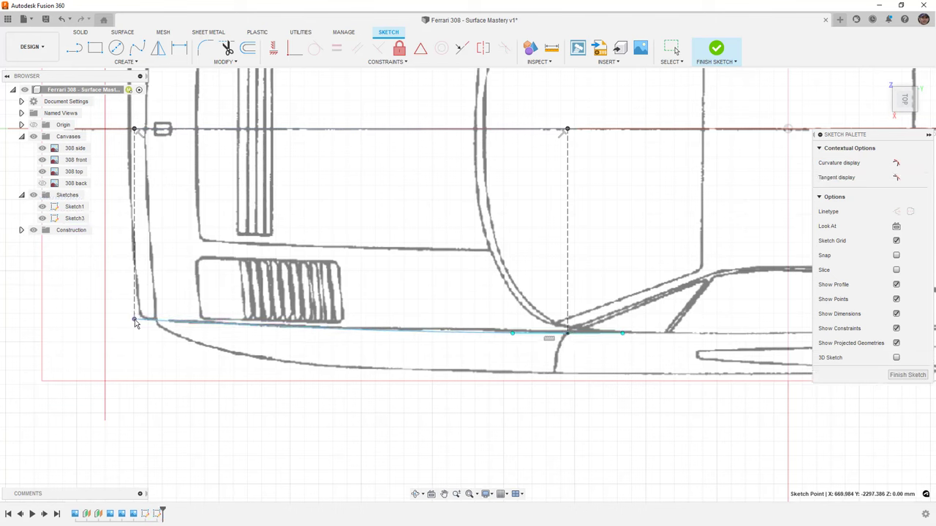
key(Escape)
Show the fender spline's curvature comb at density 72 and scale 0.603
click(426, 334)
click(896, 162)
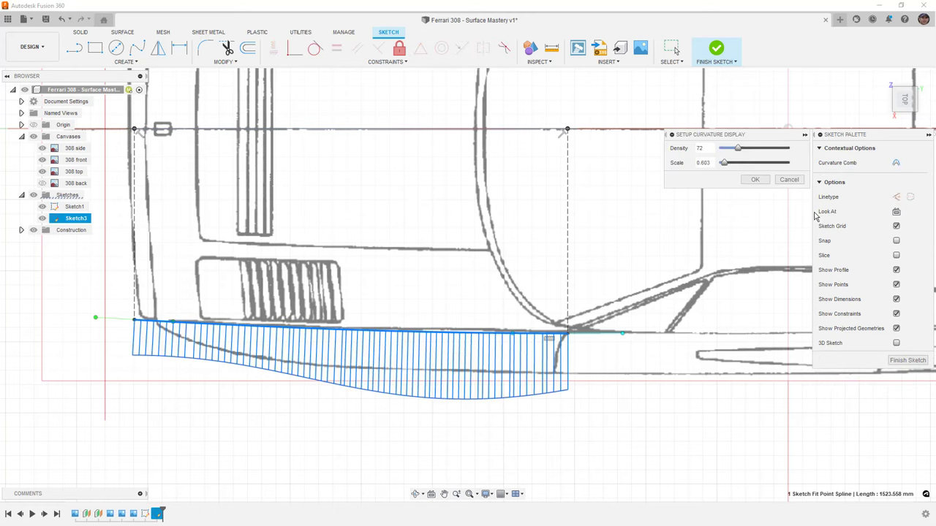
click(756, 179)
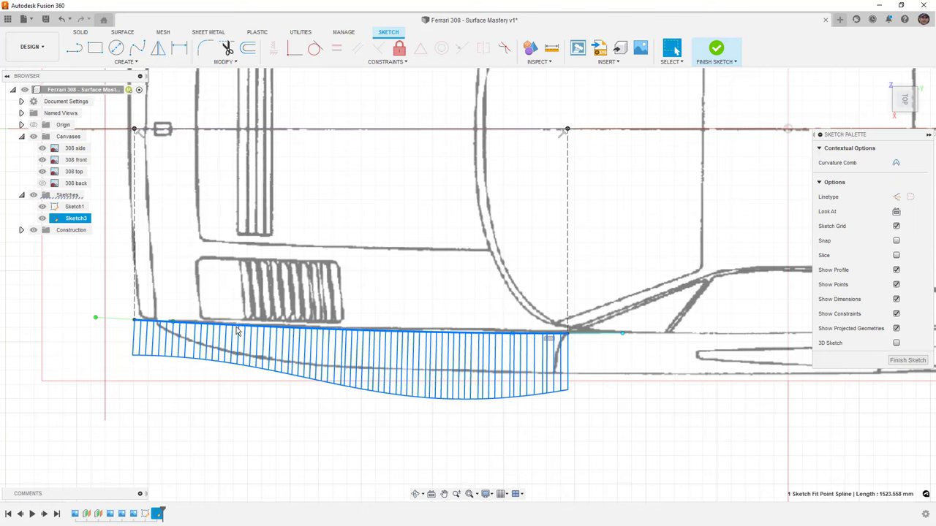
Drag the spline's right end to X 719.666, Y -587.021 mm to smooth the curvature
click(183, 328)
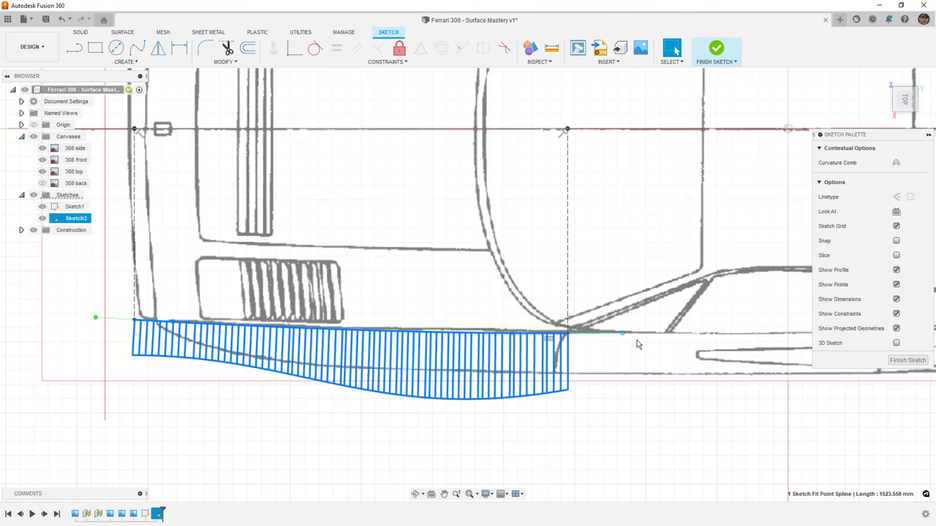
key(Escape)
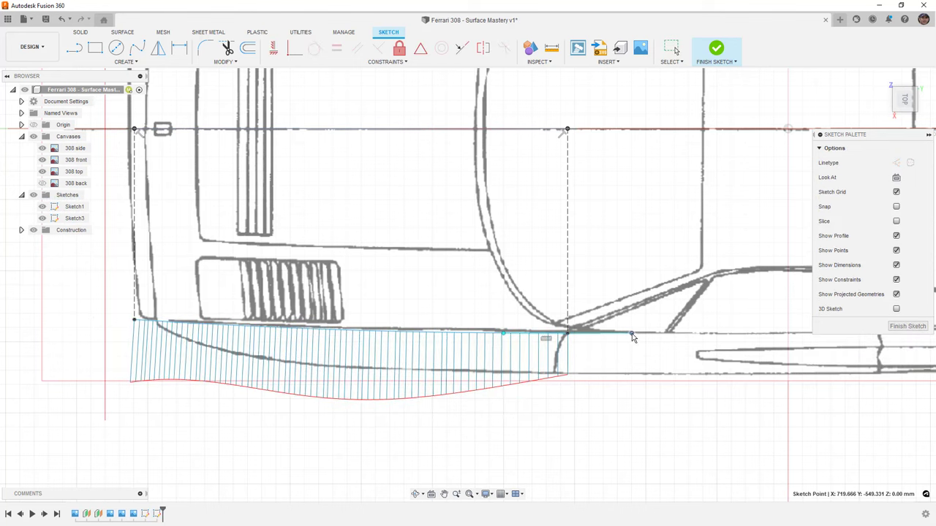
drag(629, 337, 621, 340)
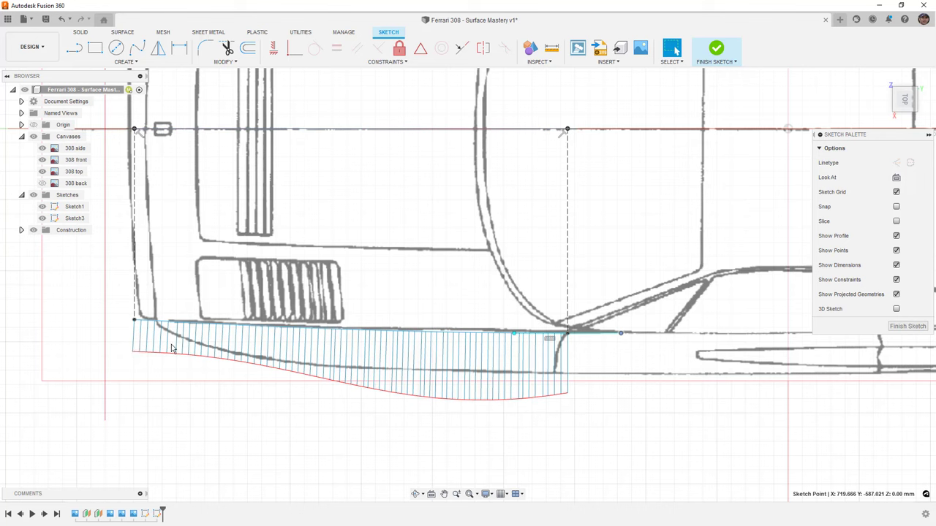
Reshape the fender spline's left-end tangent and a fit point to follow the front outline
click(156, 327)
click(156, 327)
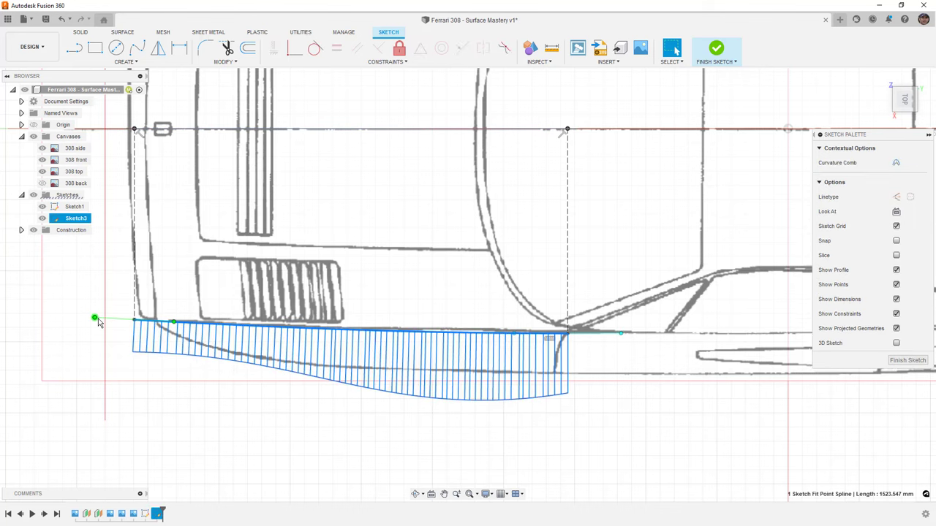
mouse_move(99, 322)
mouse_down()
mouse_move(106, 319)
mouse_move(107, 332)
mouse_up()
key(Escape)
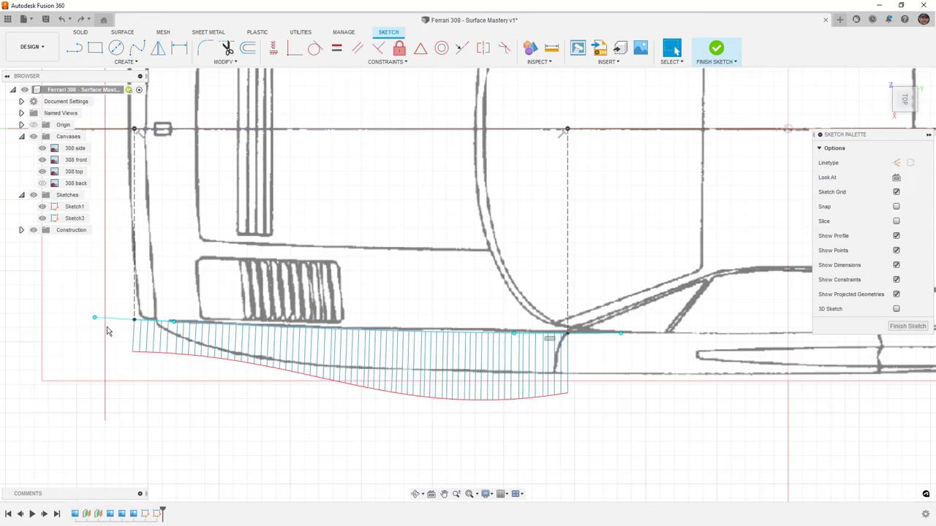
scroll(172, 340, up, 8)
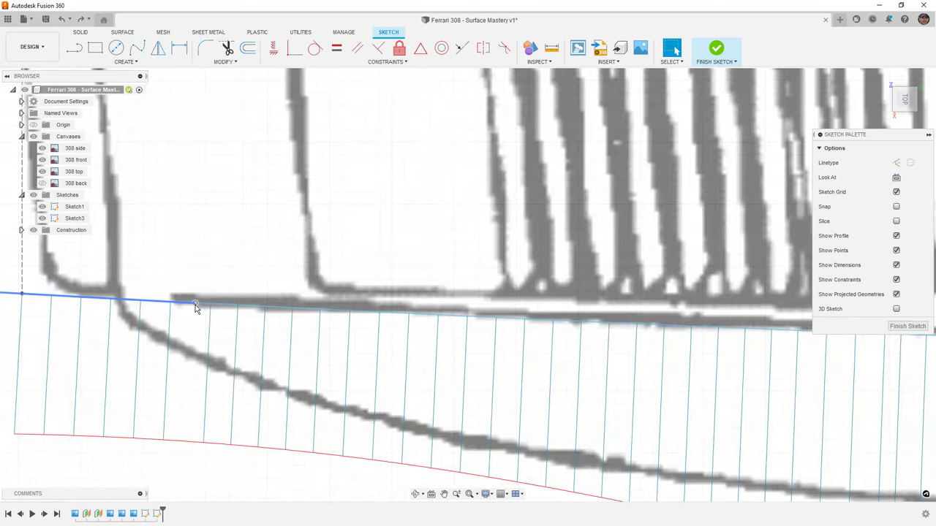
scroll(205, 310, down, 8)
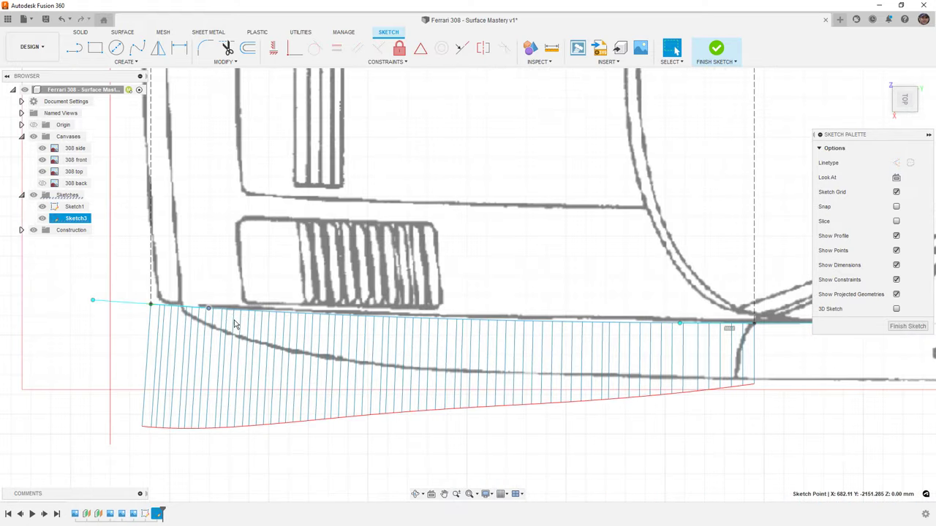
scroll(241, 313, up, 3)
drag(204, 291, 203, 292)
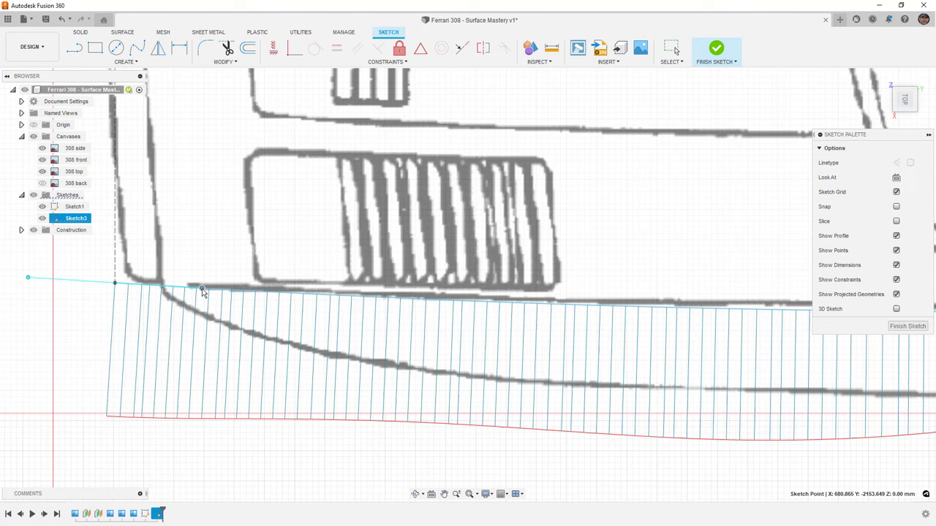
Deactivate the tangent handle at the spline's nose end
click(212, 293)
click(87, 285)
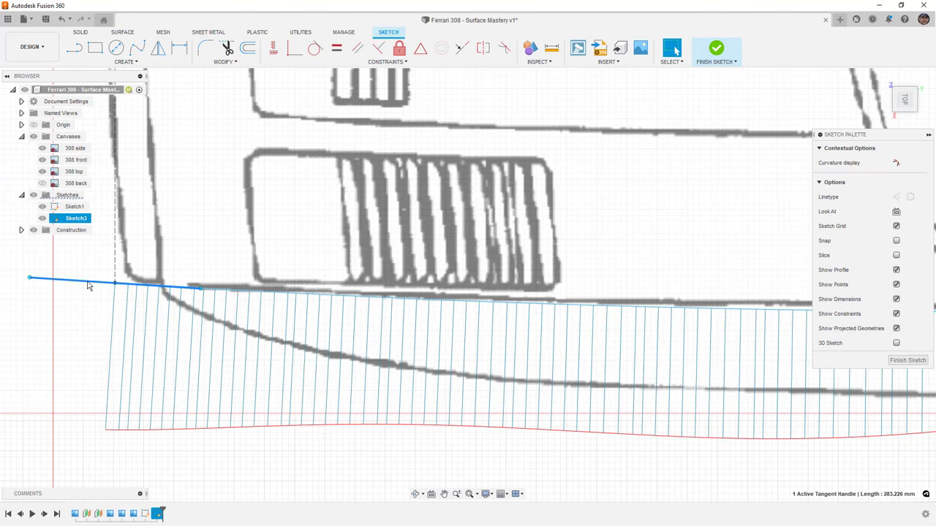
right_click(88, 285)
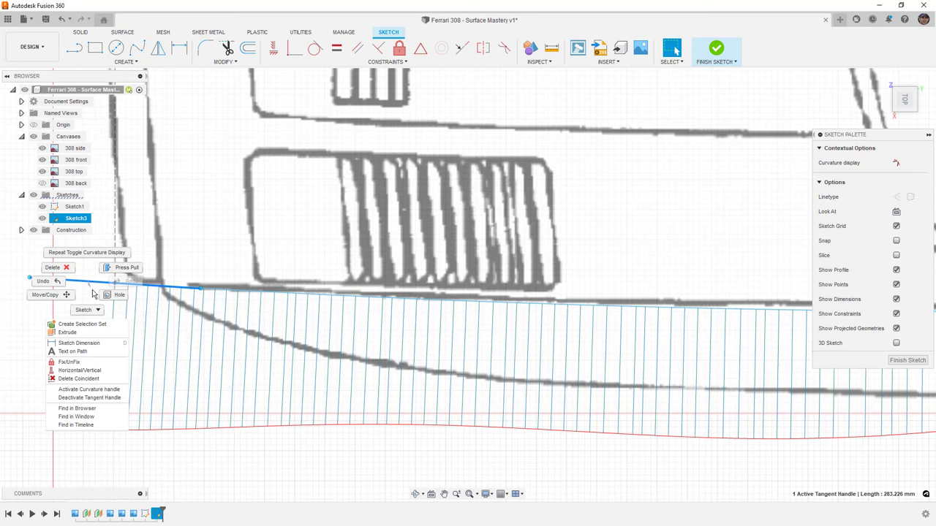
click(111, 399)
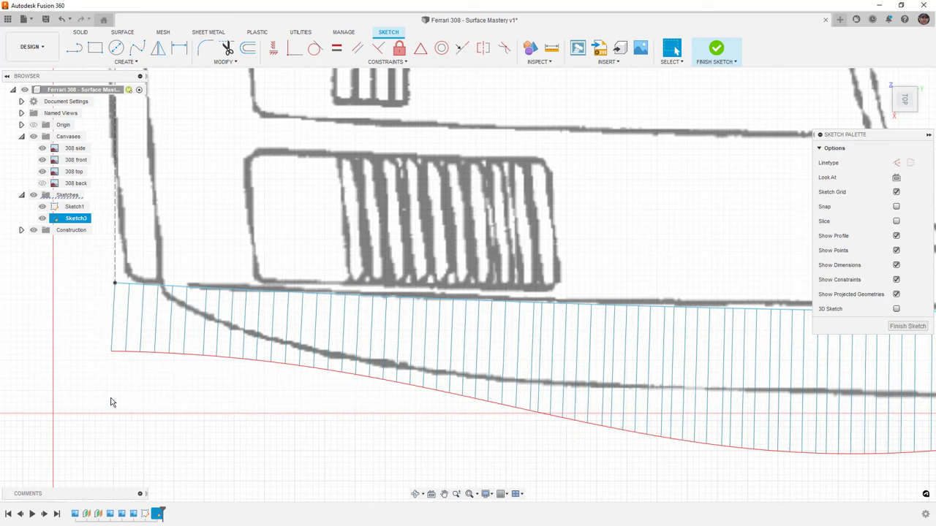
scroll(200, 368, down, 5)
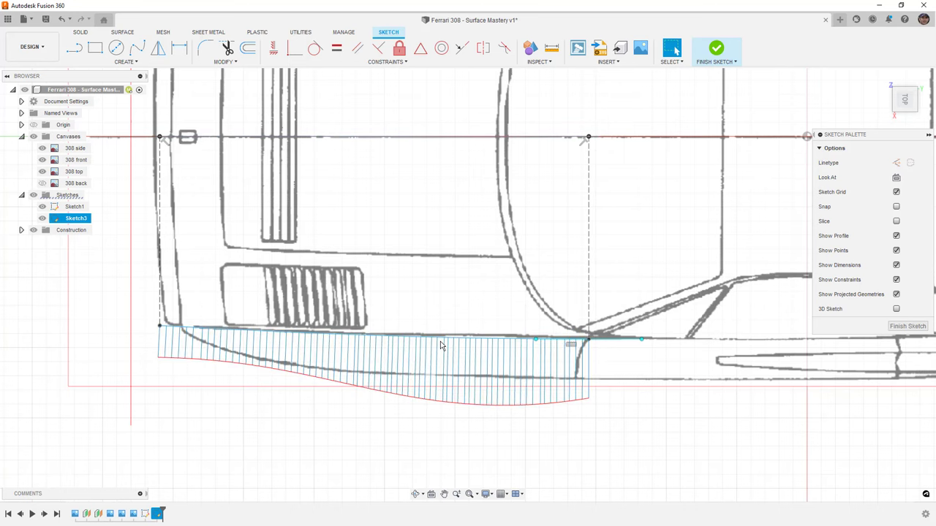
Finish Sketch3 and start a new sketch on the origin plane with canvases hidden
click(716, 49)
shift+middle_drag(514, 401, 516, 366)
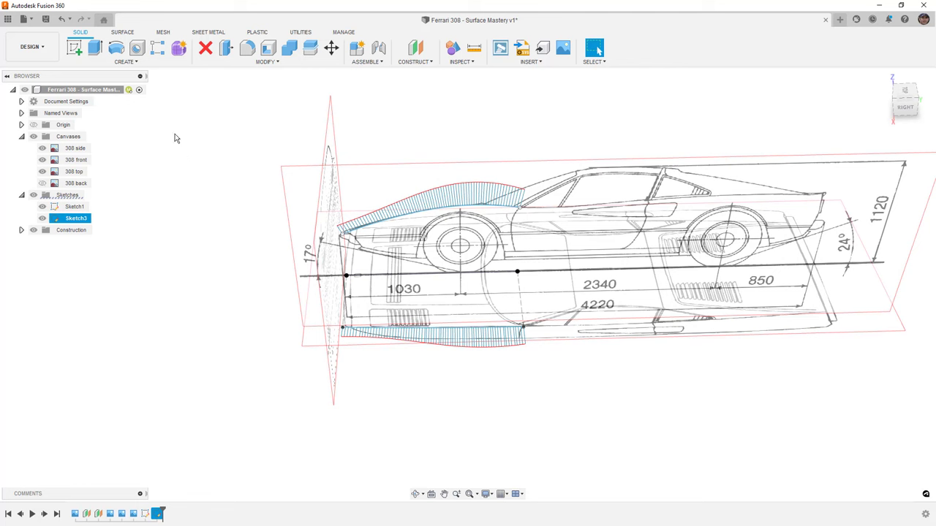
click(74, 48)
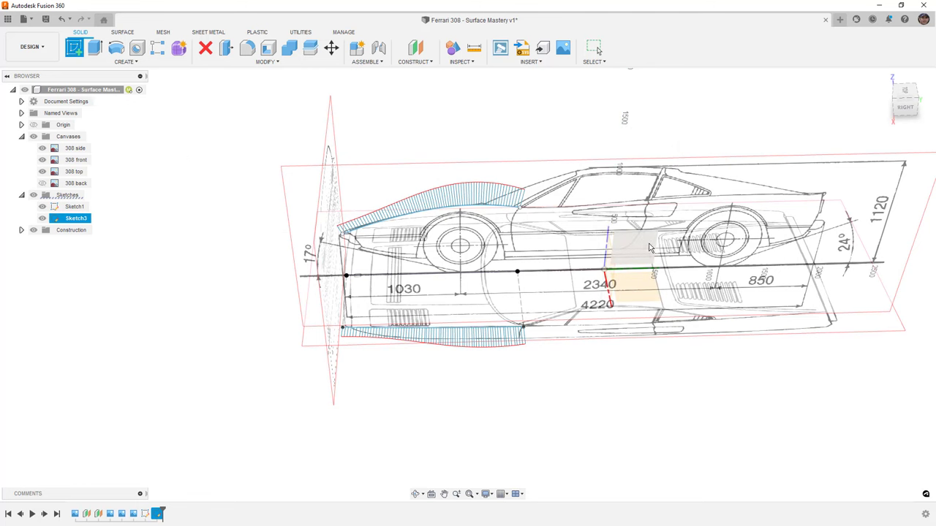
click(649, 247)
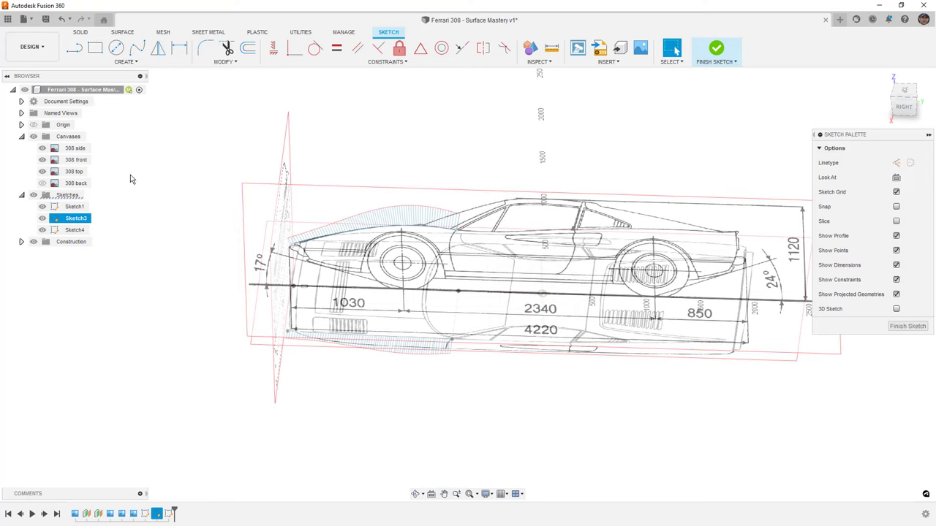
click(33, 137)
Create an Intersection Curve from the side-view hood spline and top-view fender spline, then finish the sketch
click(133, 63)
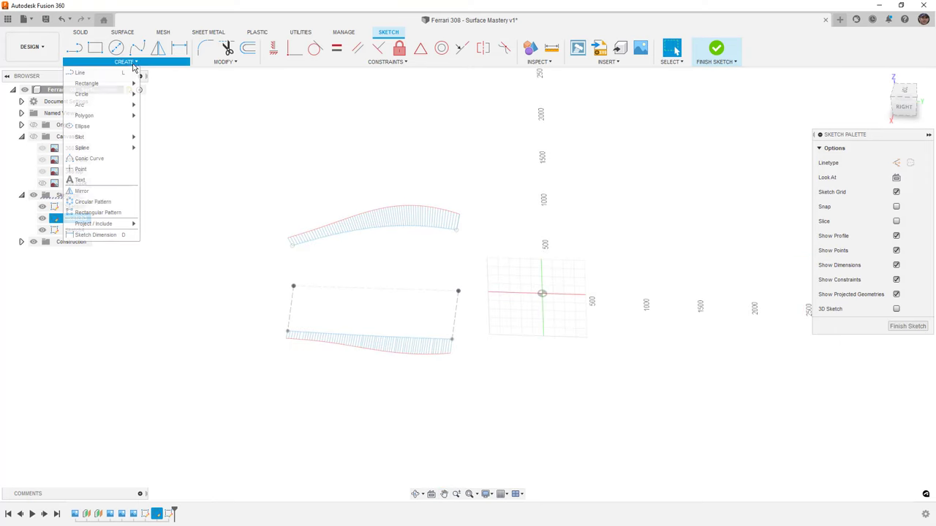
mouse_move(131, 224)
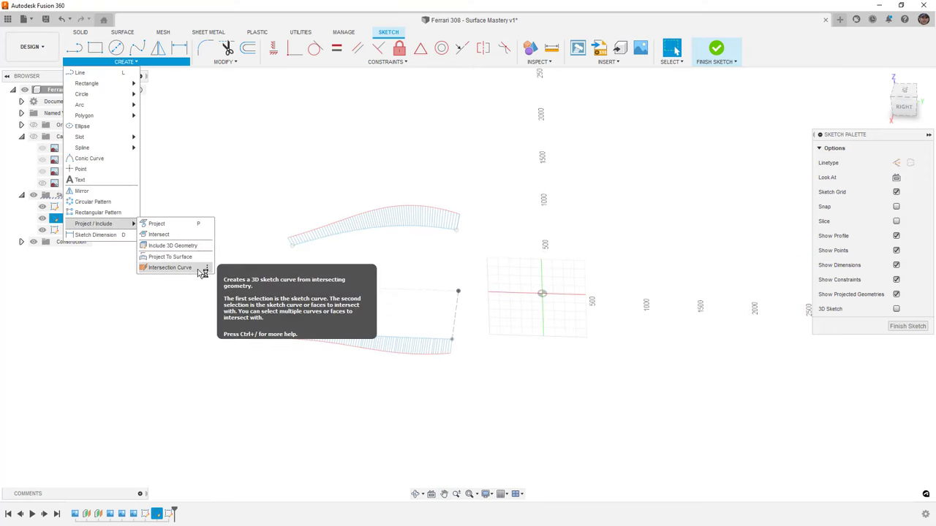
click(170, 268)
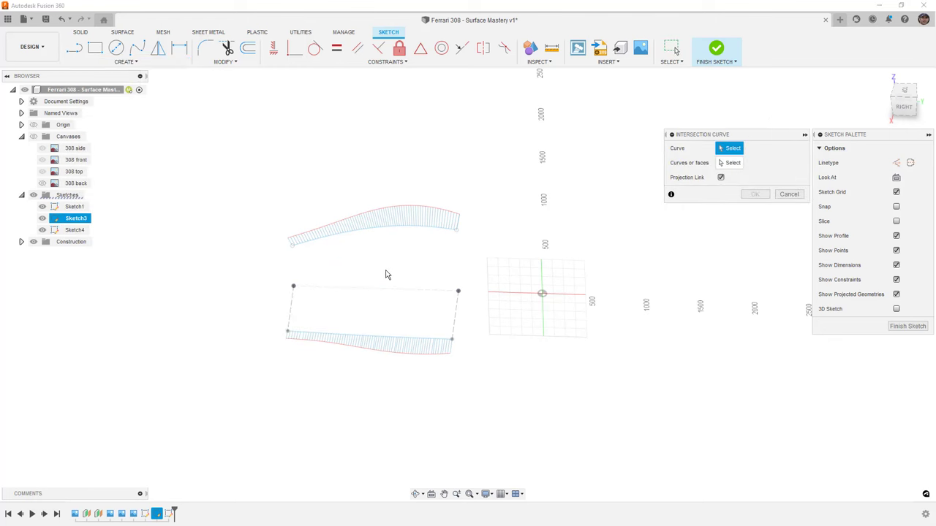
click(398, 232)
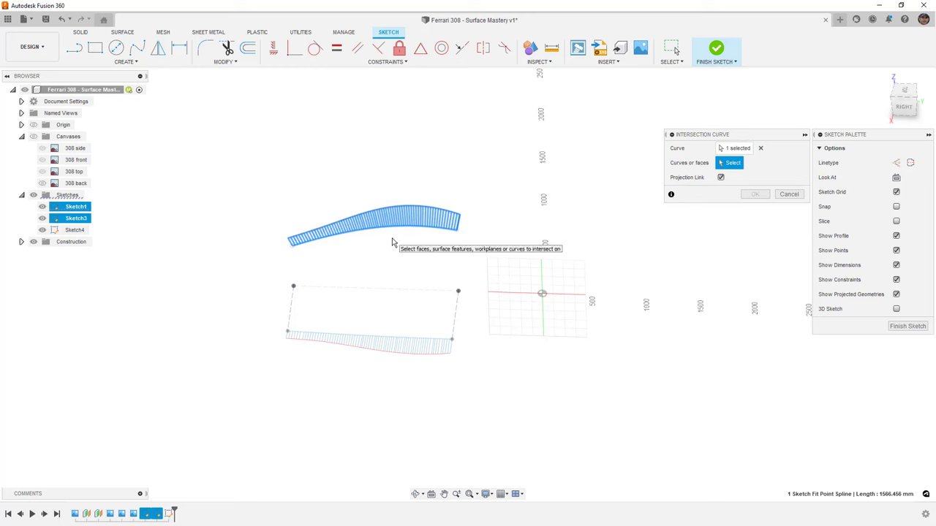
click(395, 343)
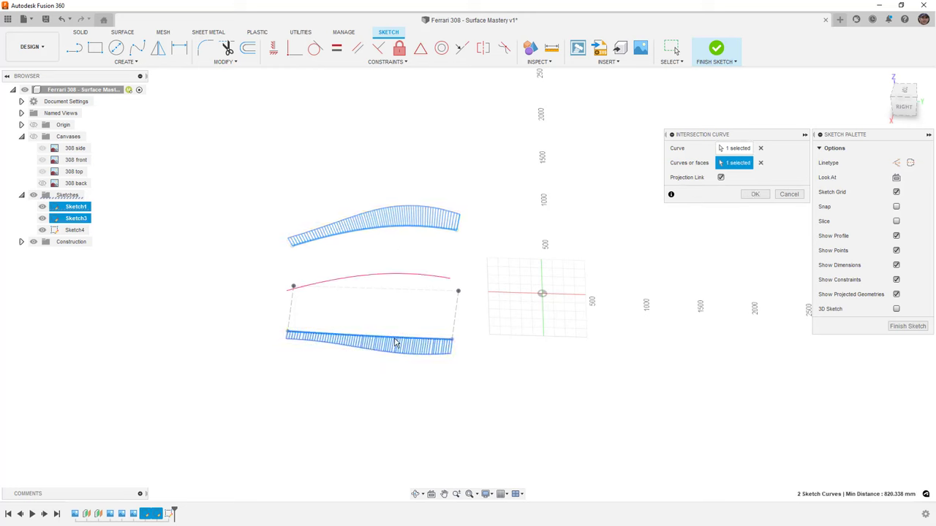
click(757, 195)
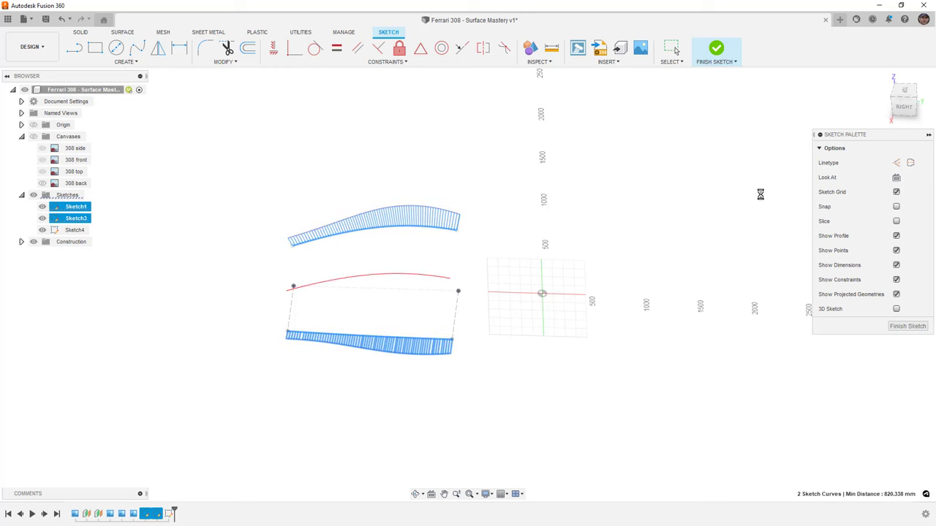
click(716, 49)
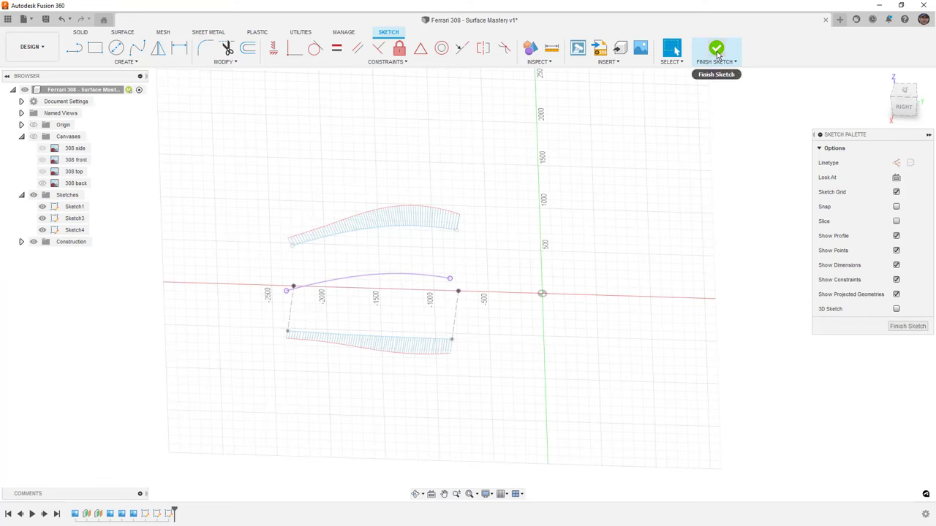
Hide Sketch1 and Sketch3 and show the blueprint canvases again
click(43, 206)
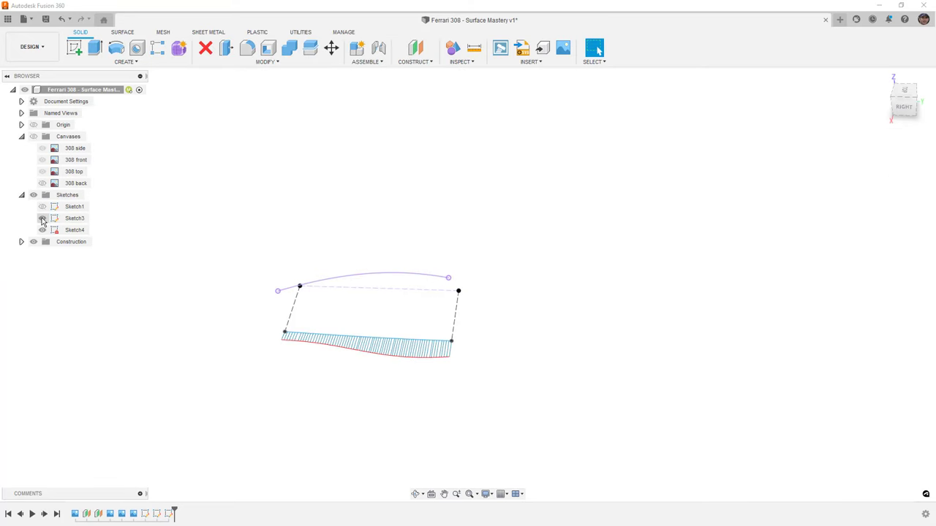
click(42, 218)
click(33, 136)
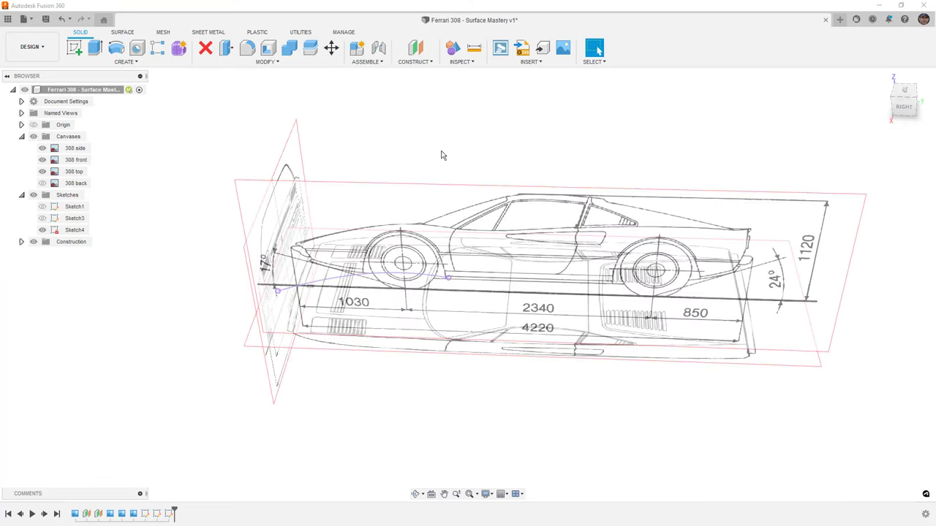
Check Sketch4's intersection curve against the right, top and front blueprints, ending on the right view
click(905, 108)
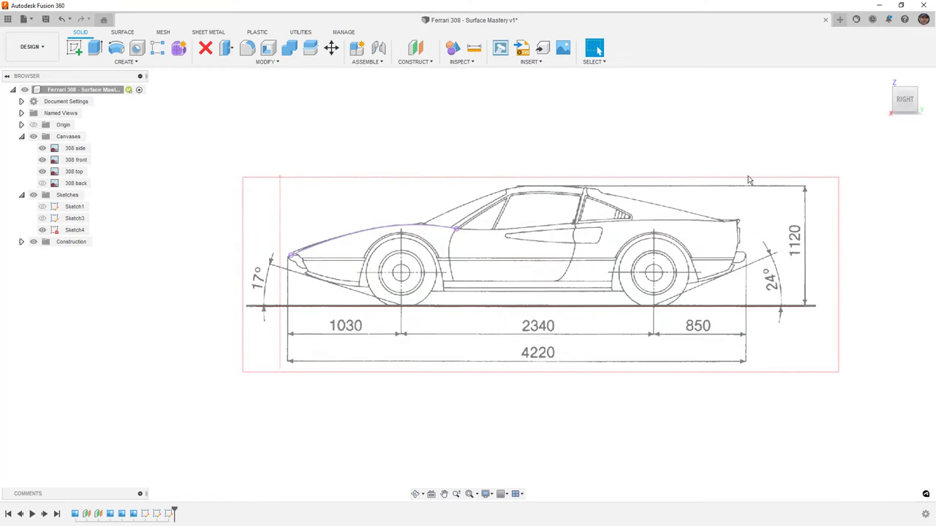
click(906, 82)
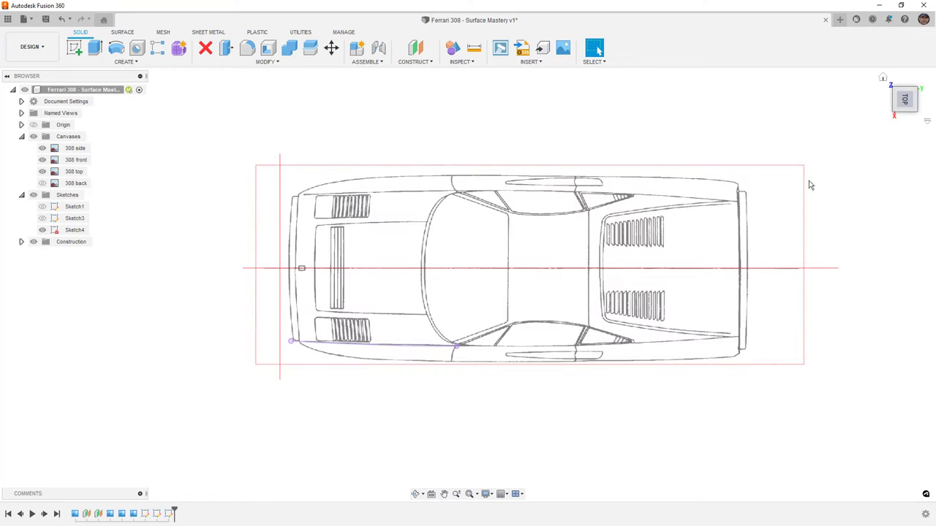
click(900, 115)
click(889, 108)
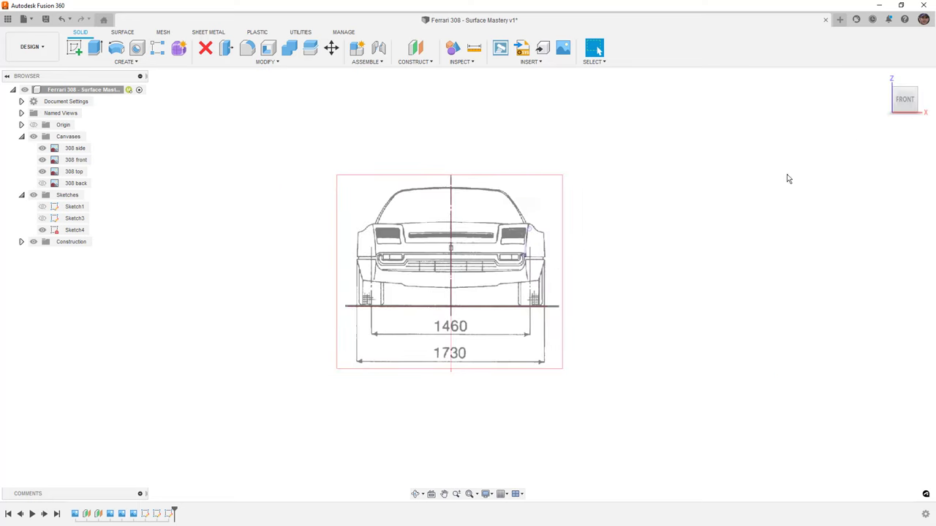
scroll(539, 267, up, 8)
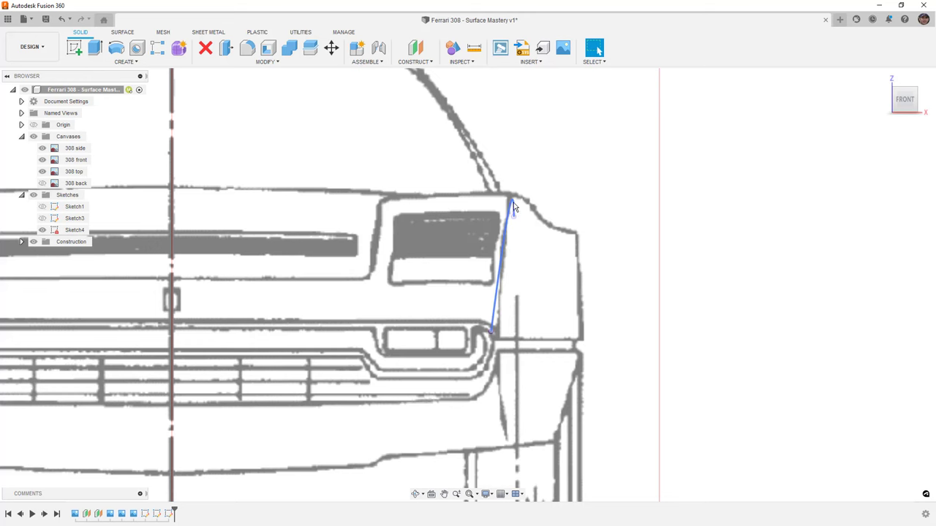
scroll(514, 208, down, 6)
shift+middle_drag(534, 268, 598, 50)
click(913, 100)
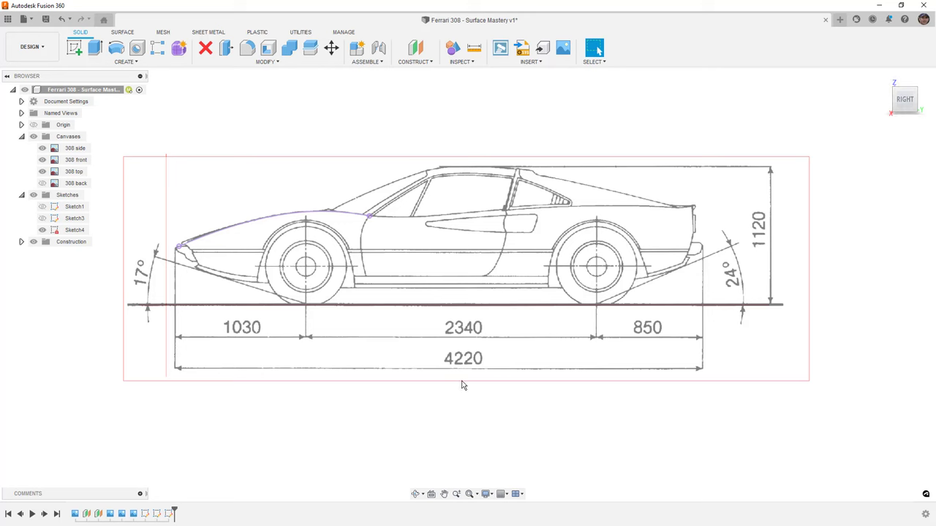